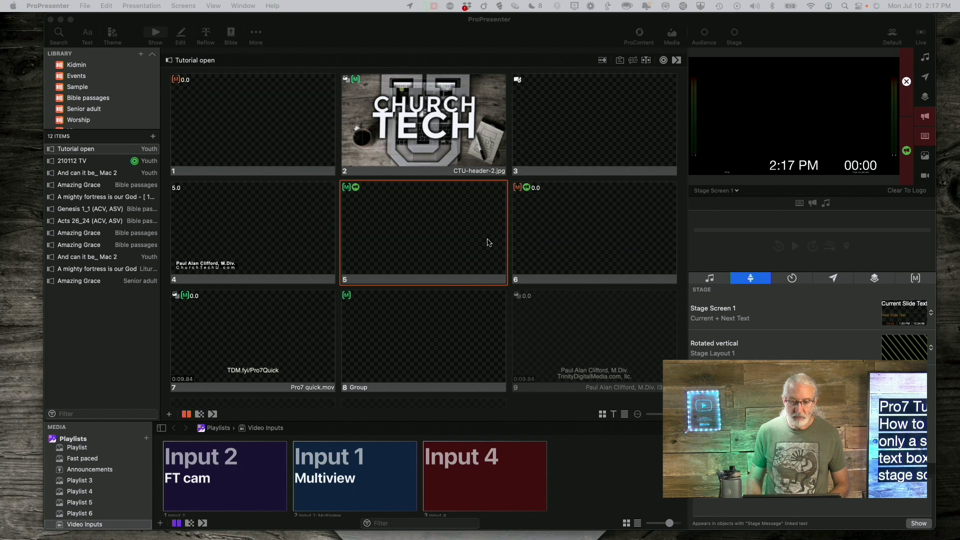
Open the 'And can it be_ Mac 2' song and send slides 1 and 3 live
left_click(526, 23)
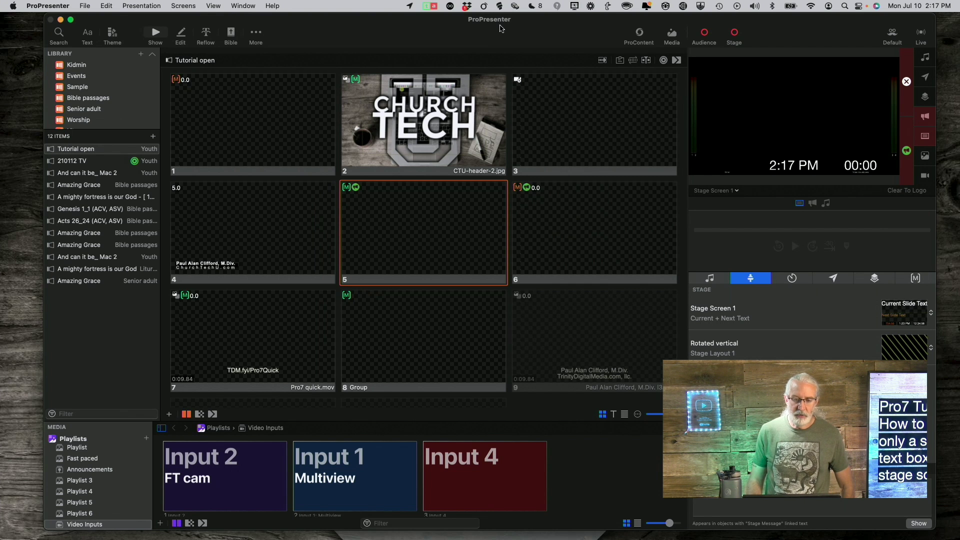
left_click(91, 174)
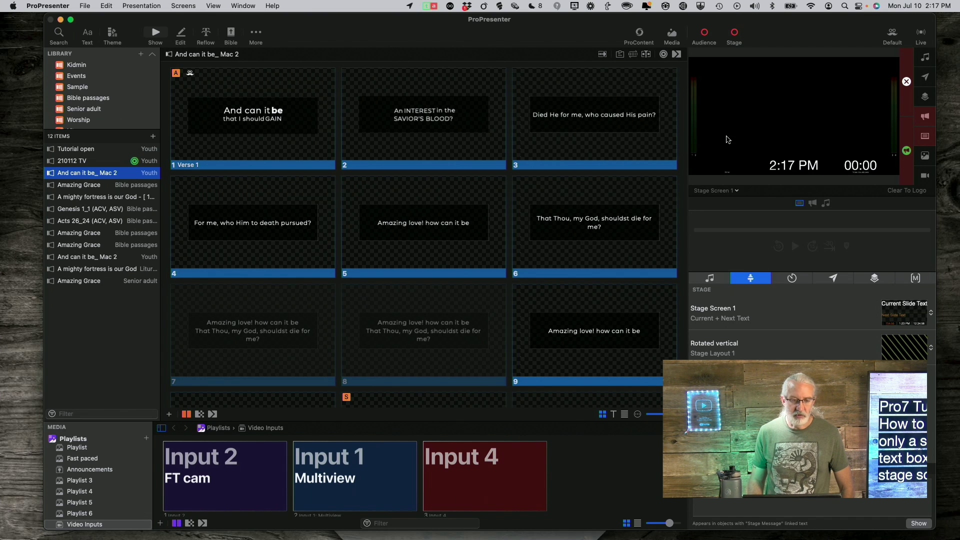
left_click(276, 145)
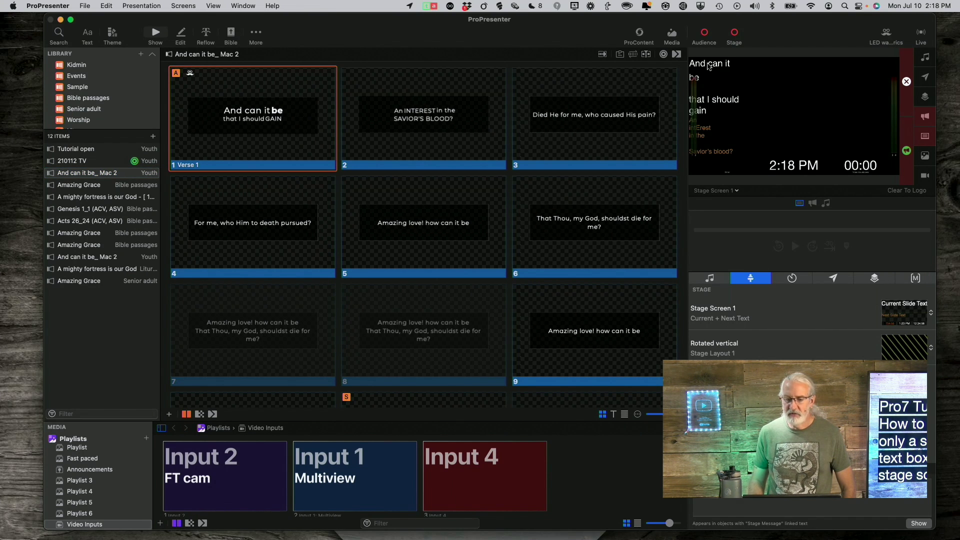
left_click(614, 128)
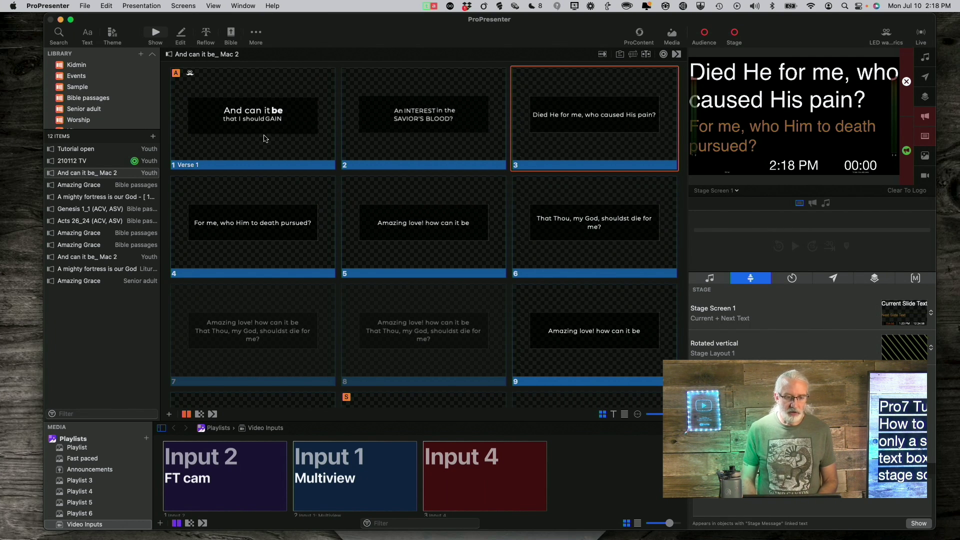
right_click(264, 138)
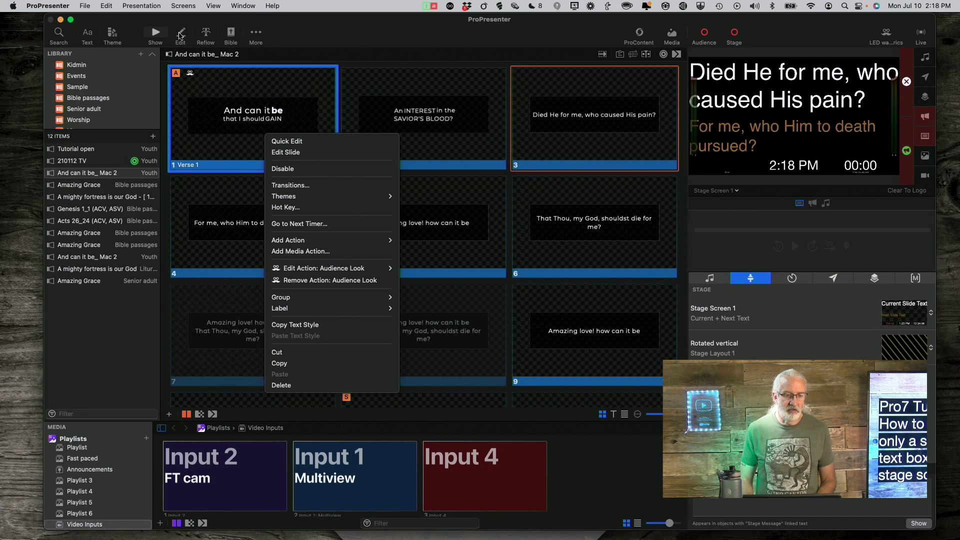
Open slide 1 of the song in the slide editor via Edit Slide
left_click(278, 153)
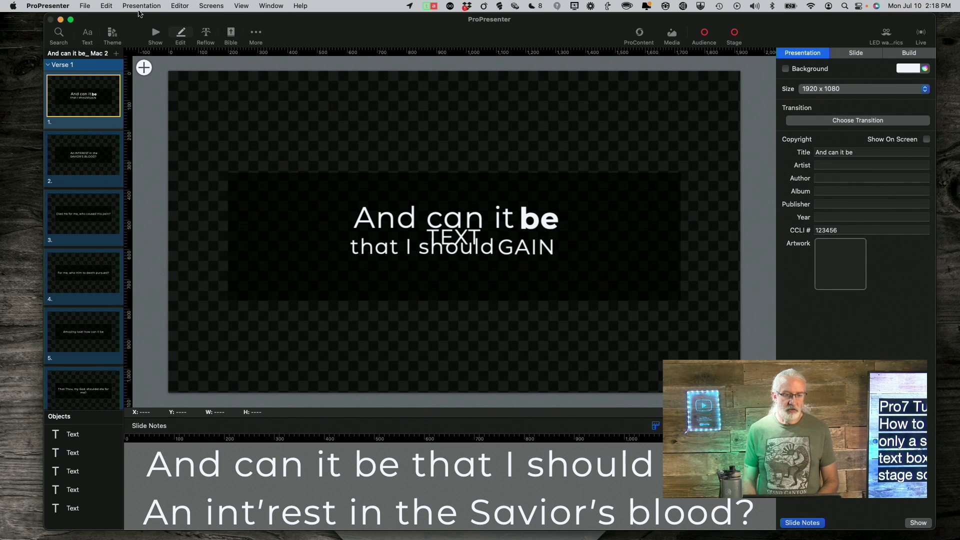
Open the stage layout editor from the Screens menu
left_click(180, 6)
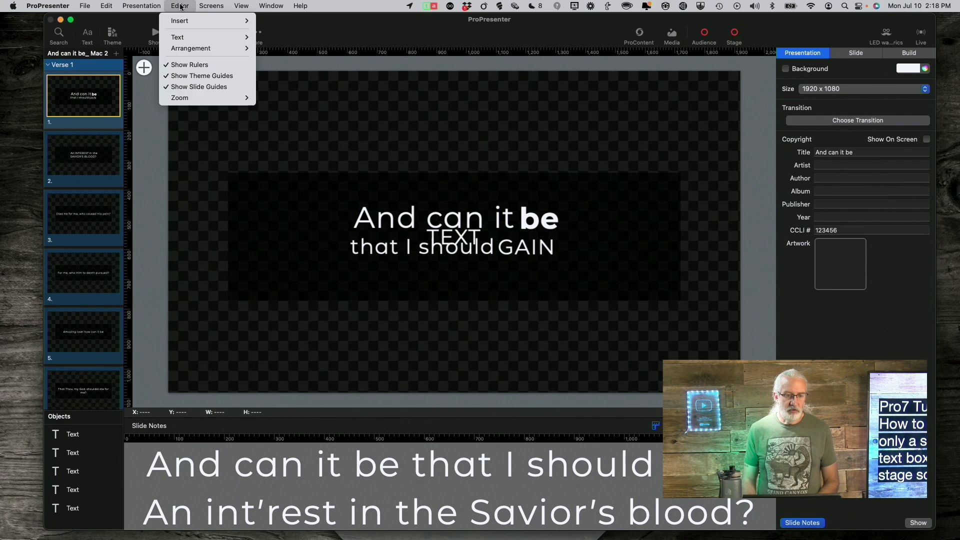
mouse_move(150, 6)
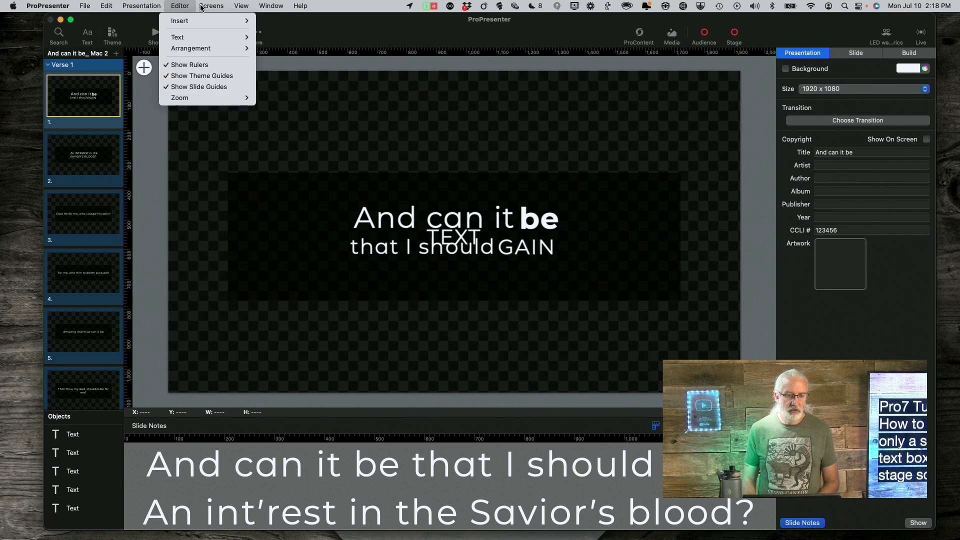
mouse_move(212, 10)
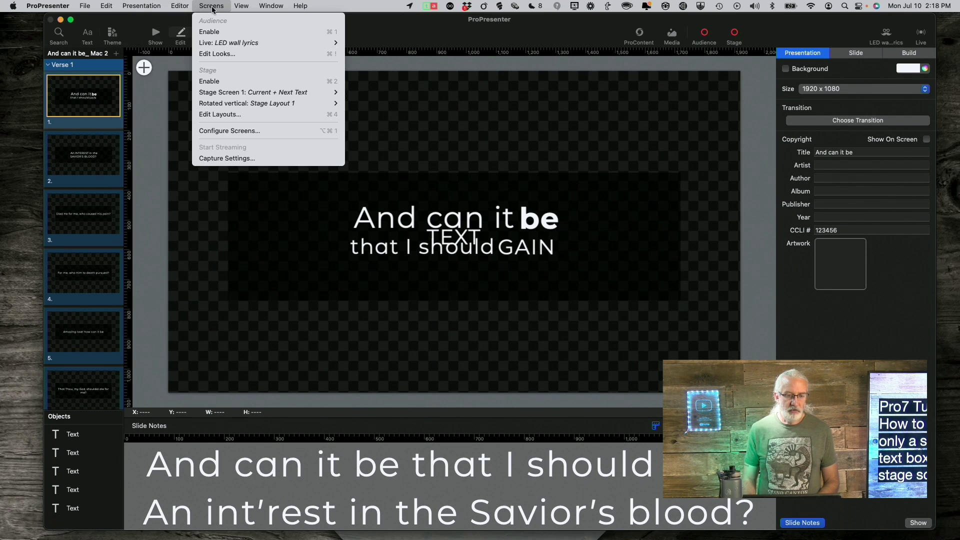
left_click(222, 116)
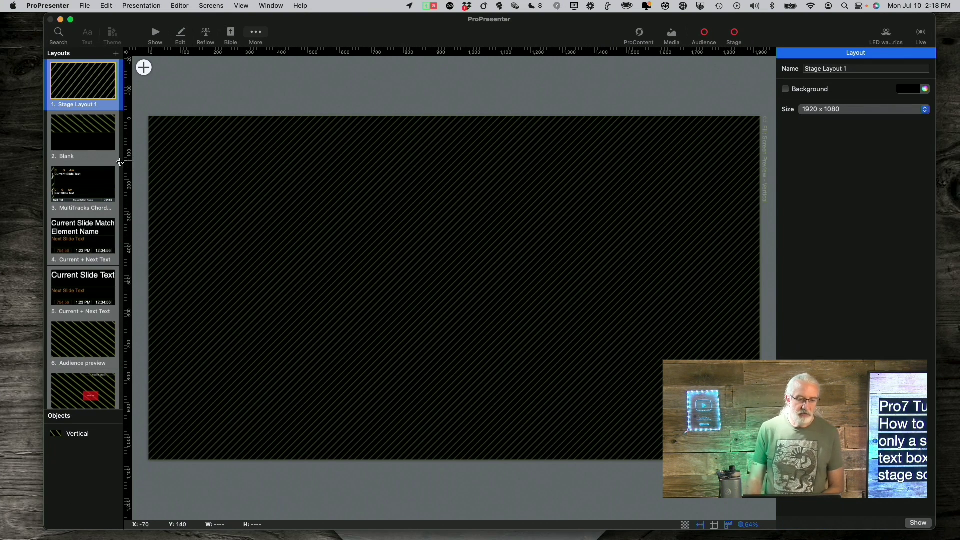
Link the Current + Next Text layout's top box to current slide Notes, then return to Show
left_click(78, 236)
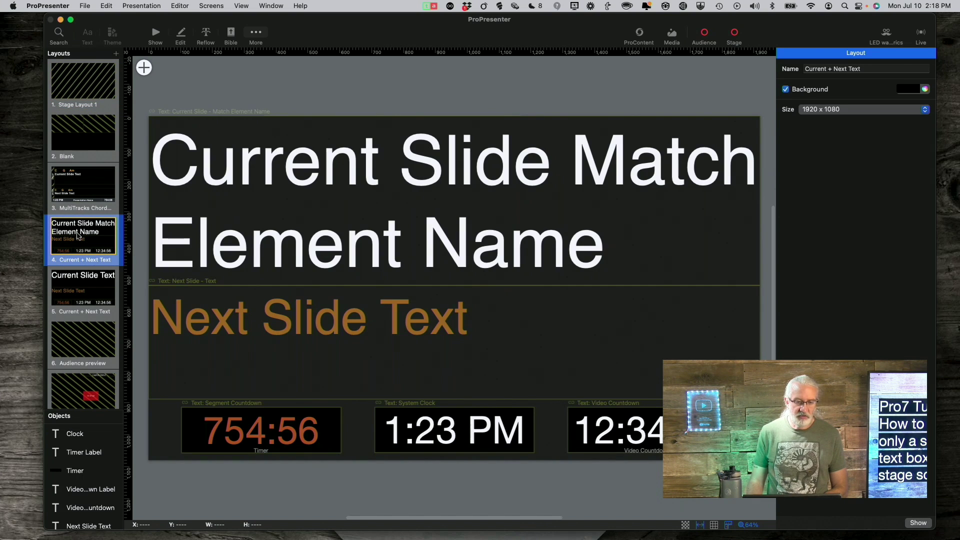
left_click(331, 246)
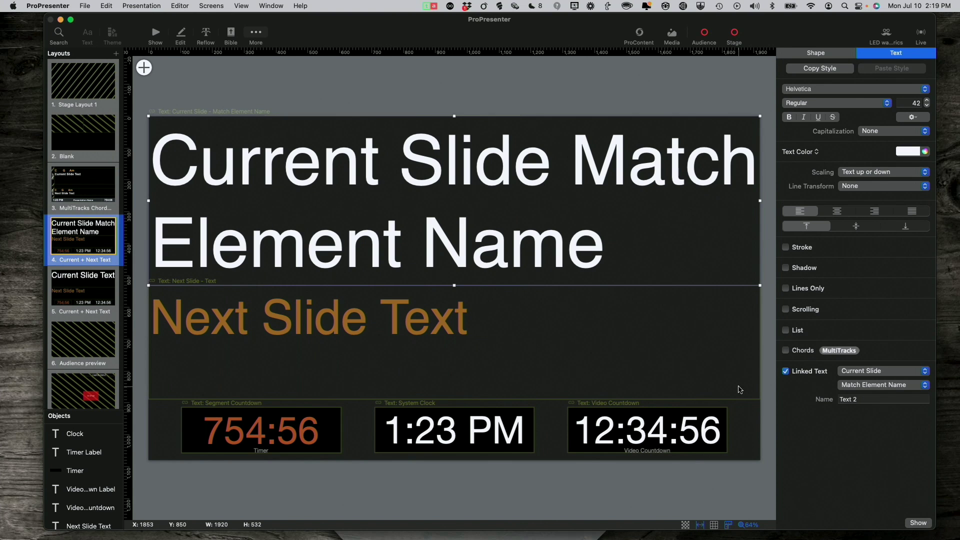
left_click(919, 391)
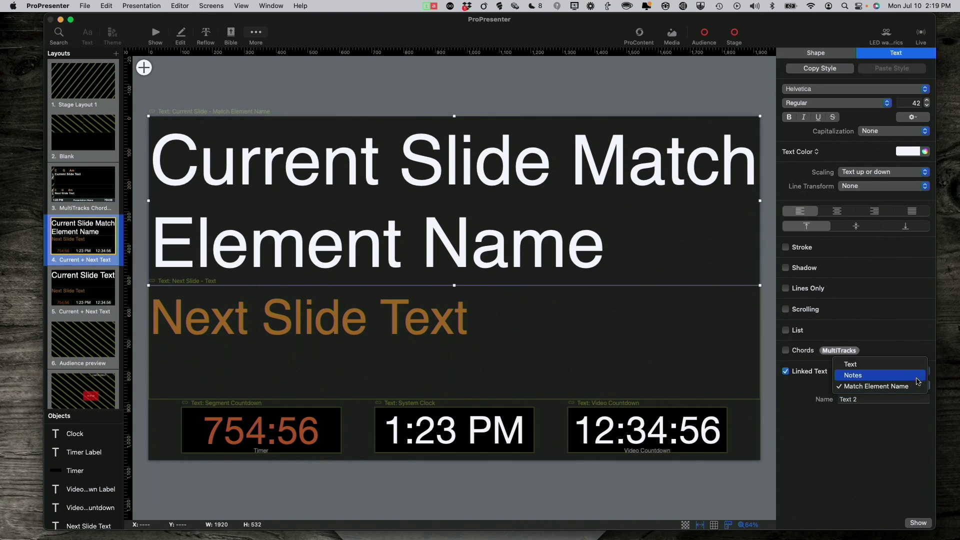
left_click(906, 375)
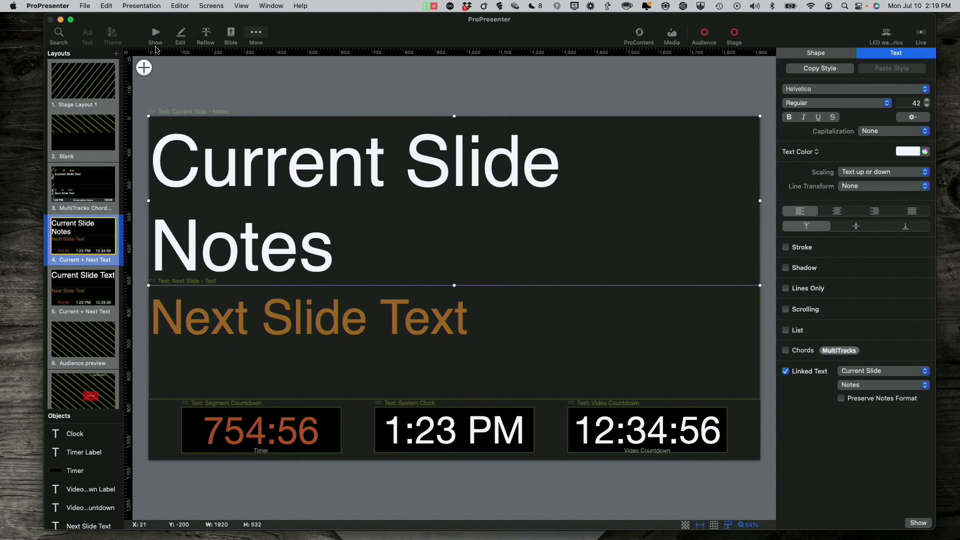
left_click(156, 33)
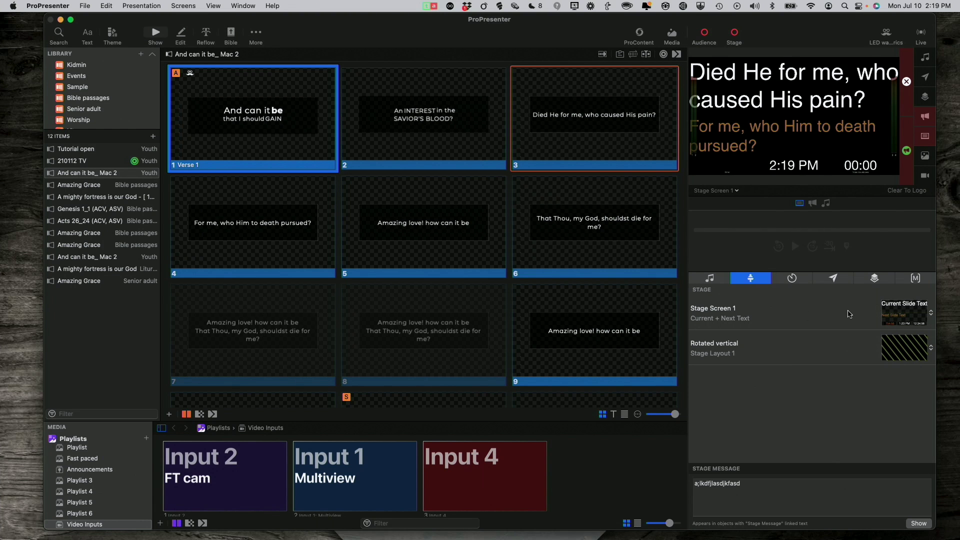
left_click(933, 314)
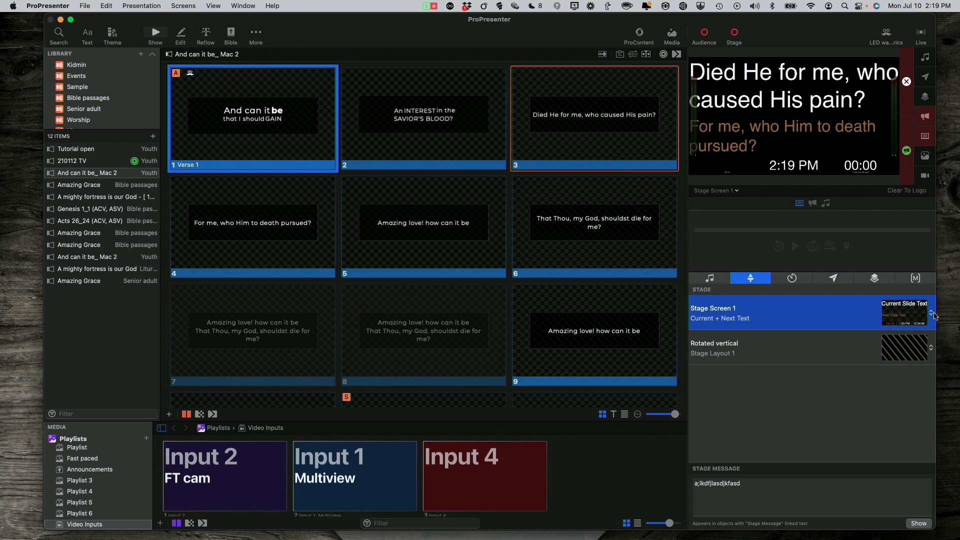
Assign the Current Slide Notes layout to Stage Screen 1, then send slides 1 and 2 live
left_click(933, 314)
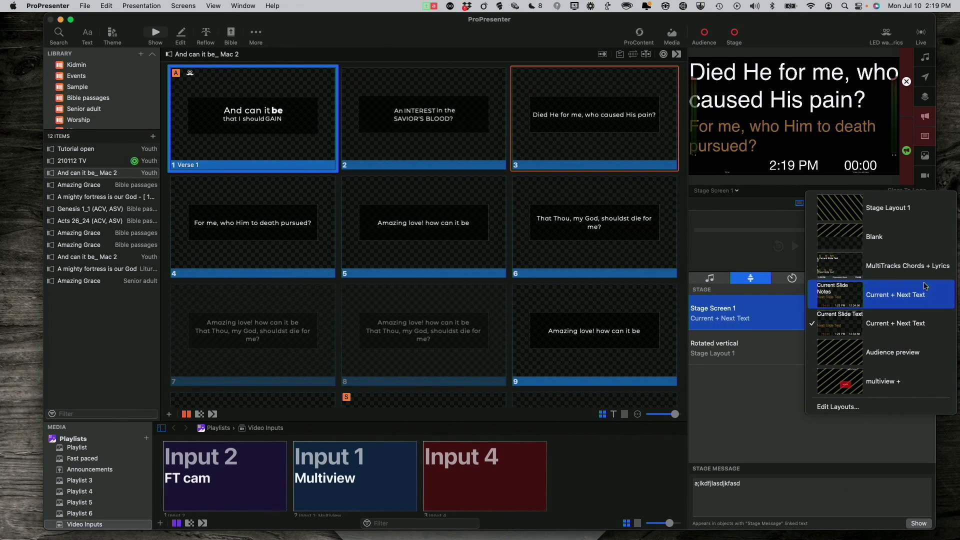
left_click(830, 295)
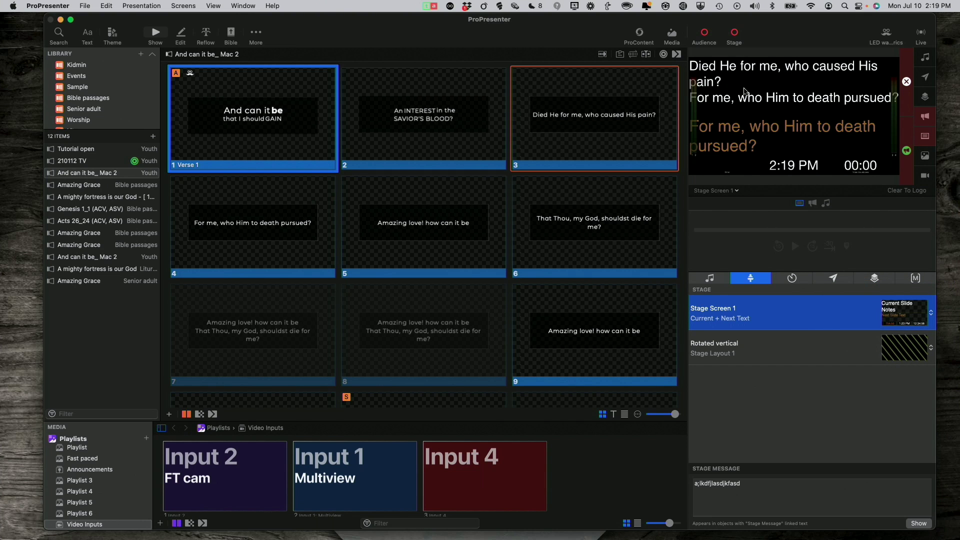
left_click(270, 133)
left_click(269, 132)
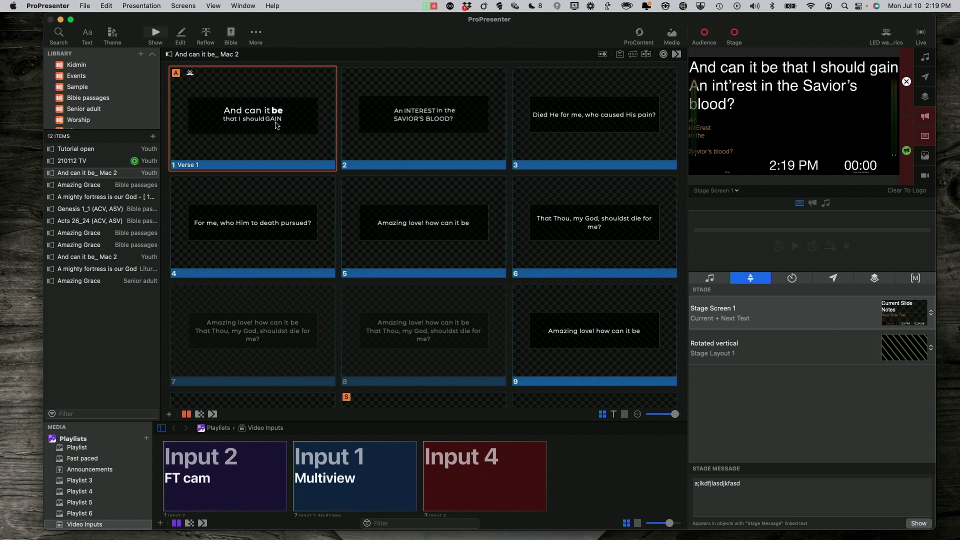
left_click(411, 146)
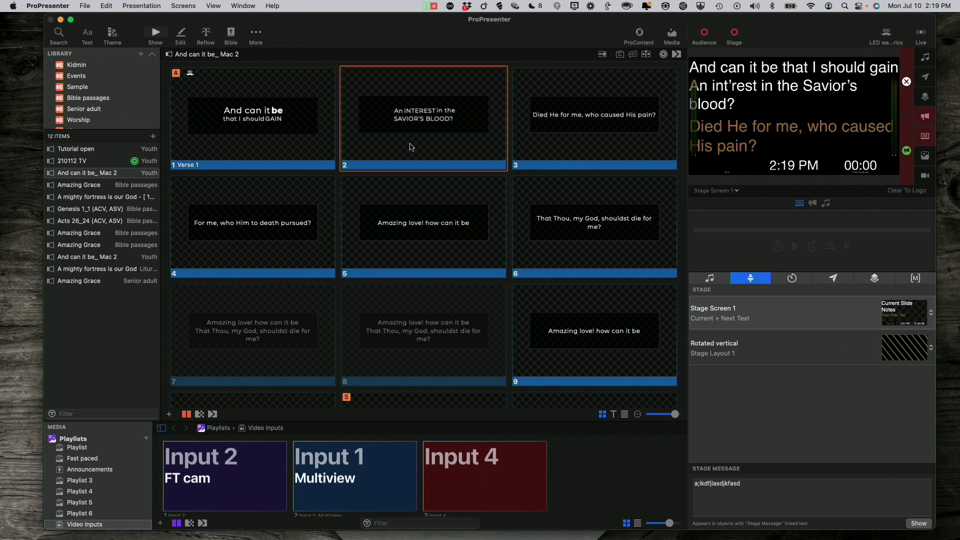
right_click(591, 119)
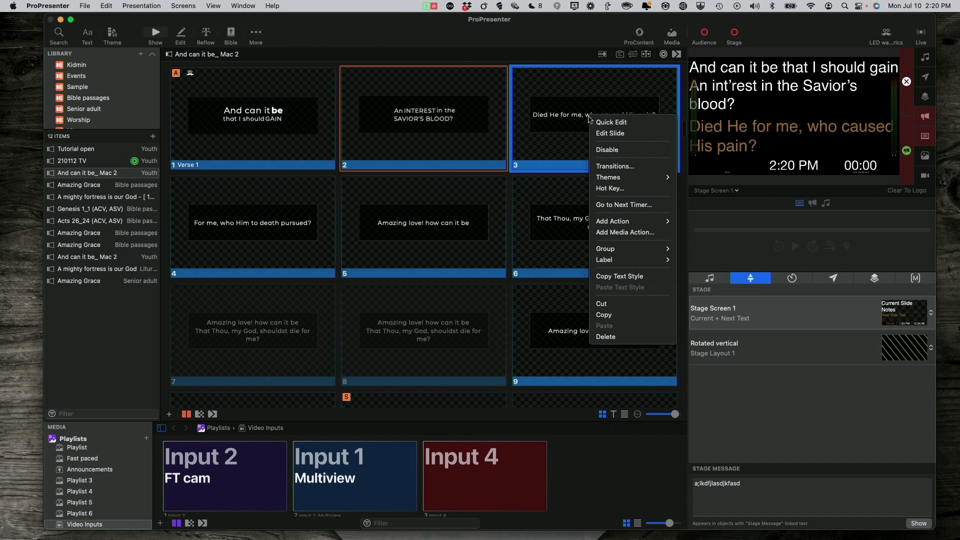
Open slide 3 in the editor and duplicate its text box
left_click(613, 134)
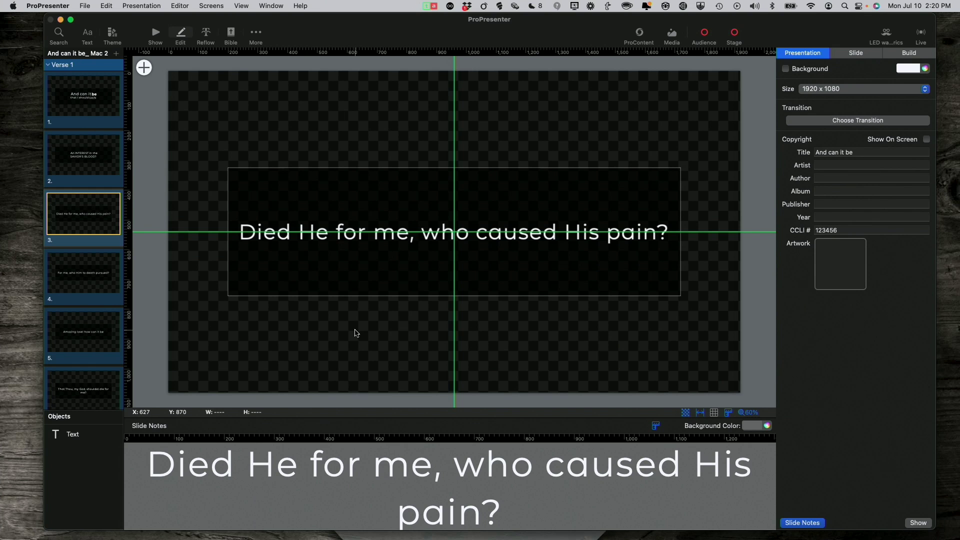
right_click(388, 257)
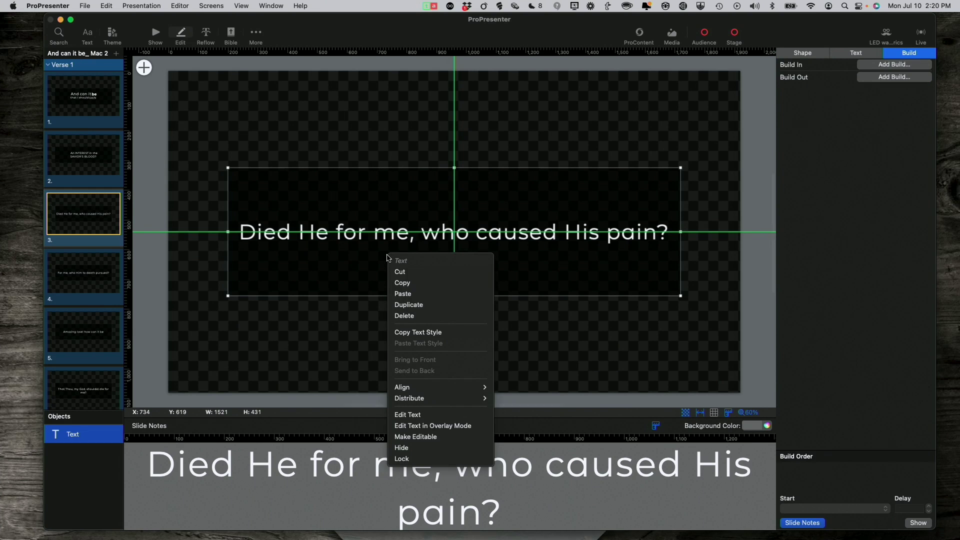
left_click(408, 306)
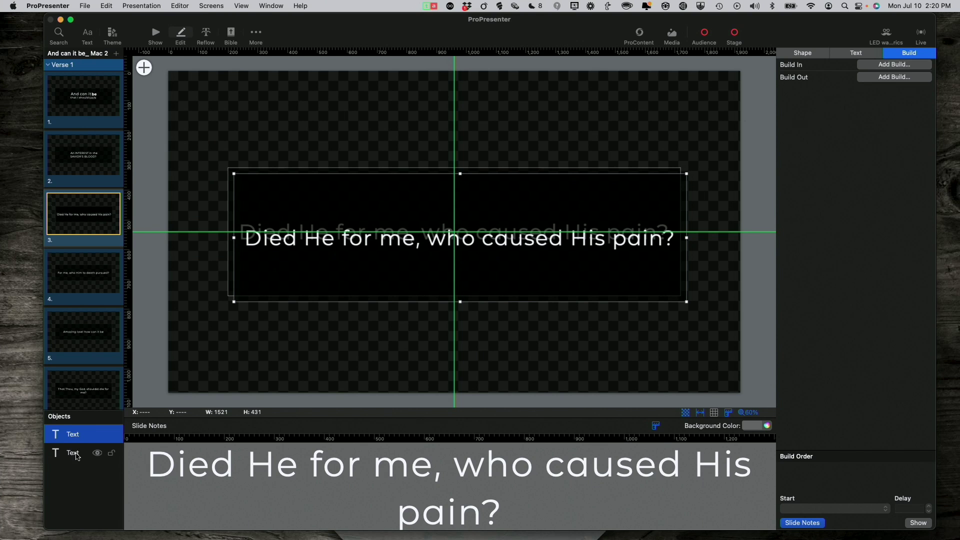
Rename the duplicate to 'Text 2', toggle its visibility off and on, and return to Show
left_click(77, 457)
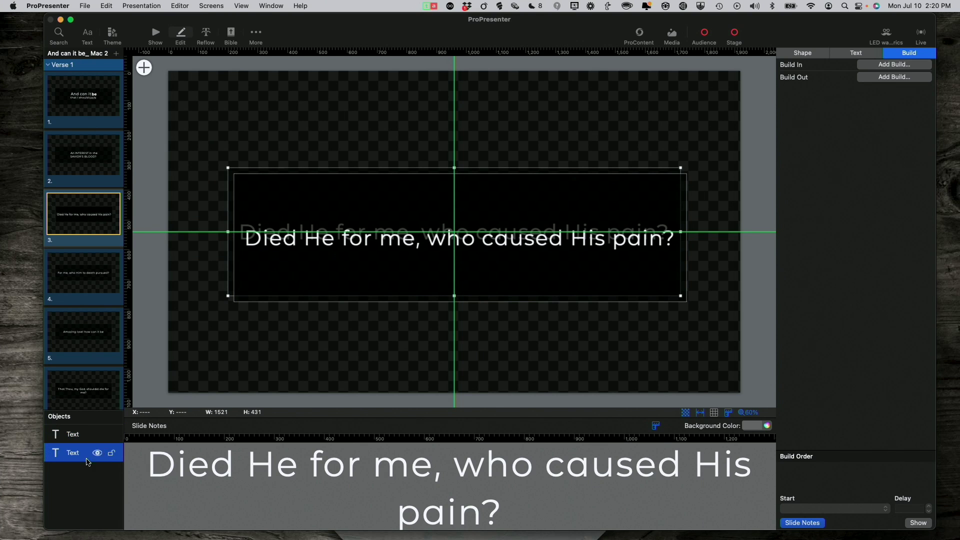
right_click(83, 459)
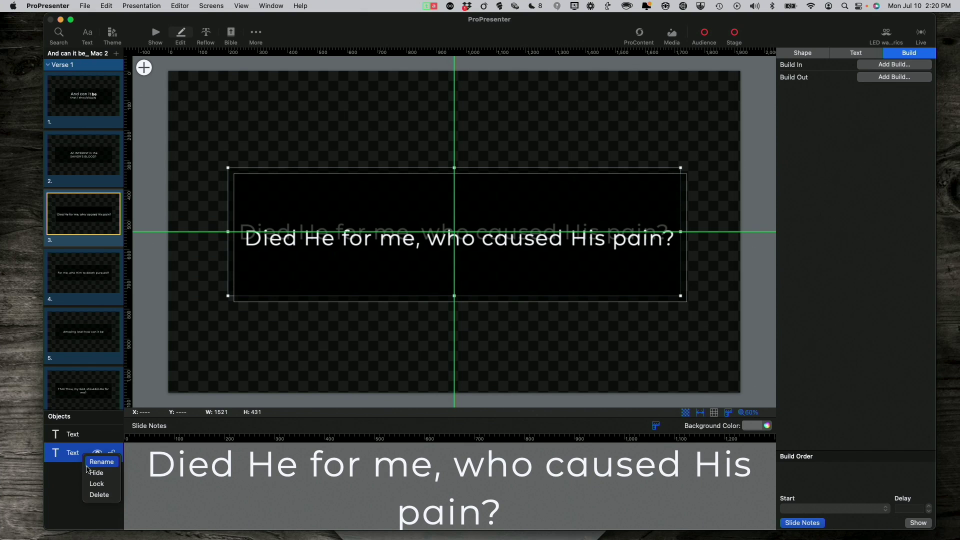
left_click(91, 462)
left_click(87, 453)
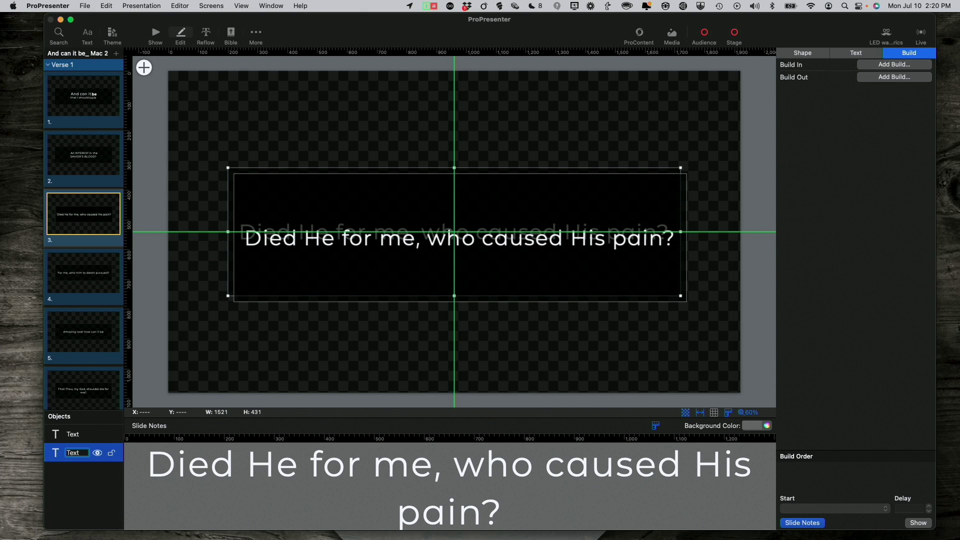
type("2")
left_click(79, 486)
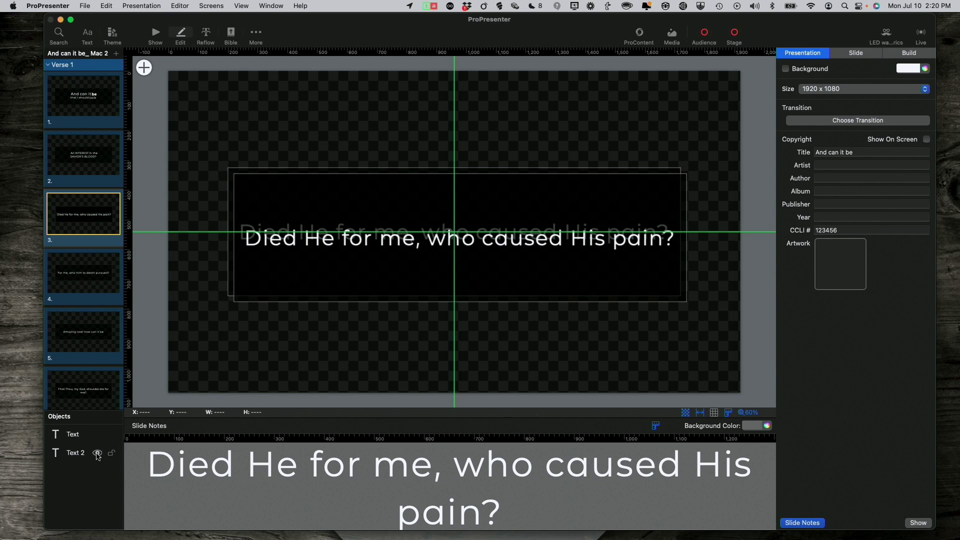
left_click(97, 454)
left_click(98, 454)
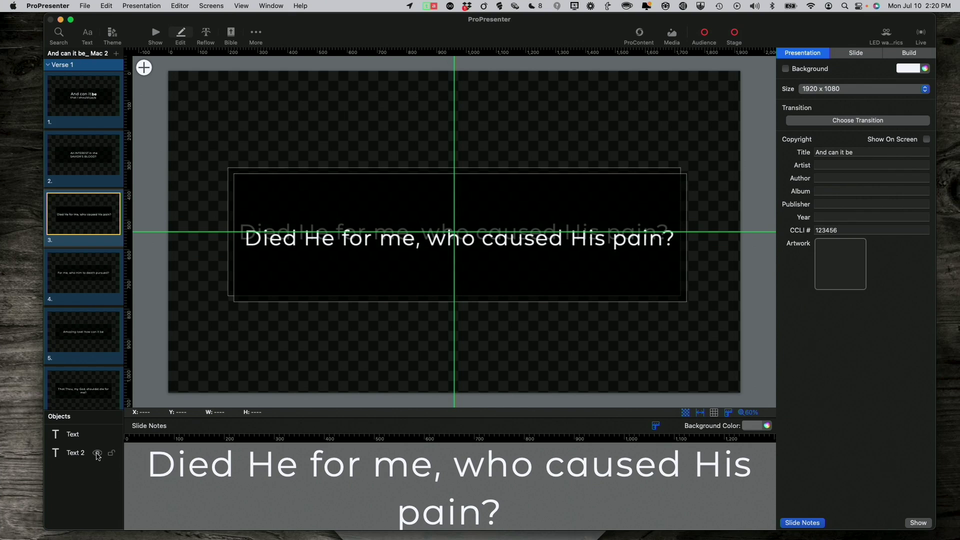
left_click(156, 34)
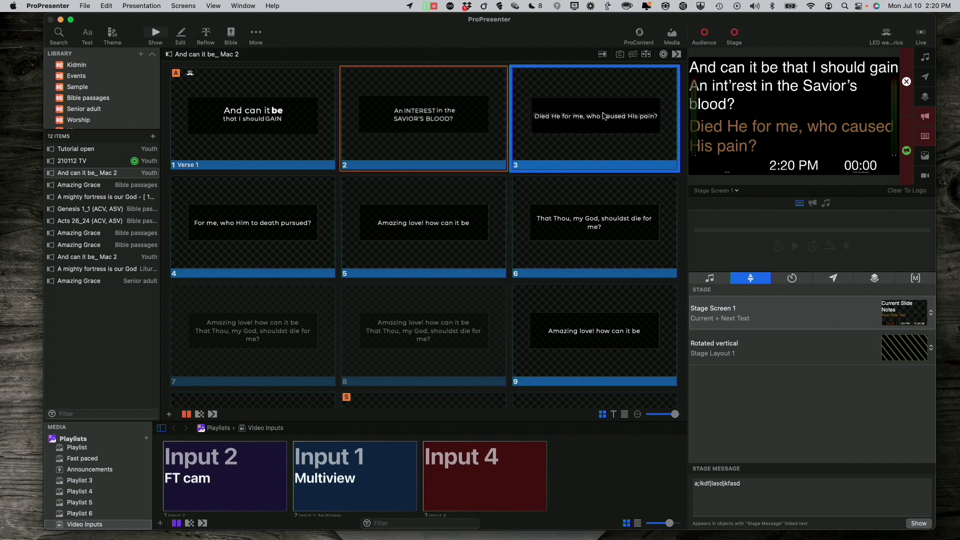
Send slide 3 live and switch Stage Screen 1 to the Current Slide Text layout
left_click(592, 118)
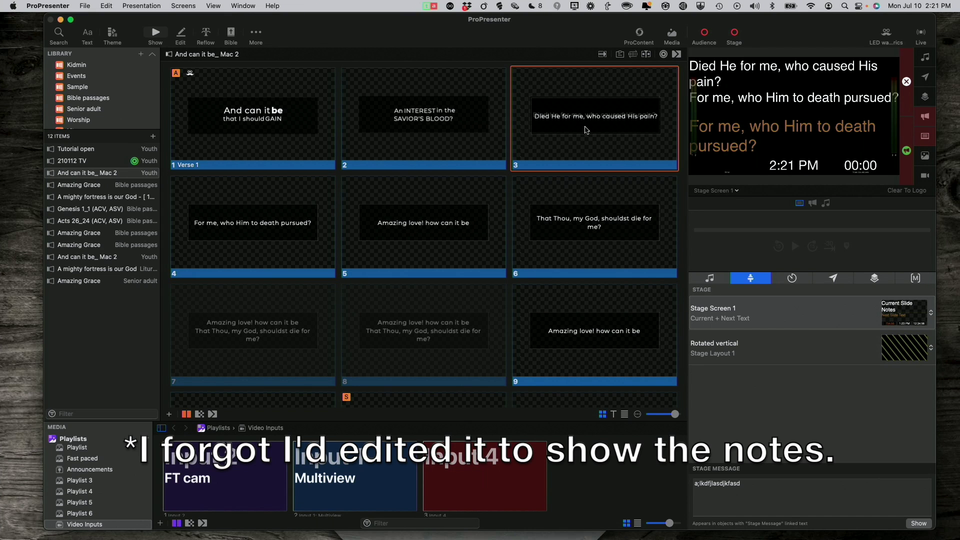
left_click(931, 312)
left_click(840, 294)
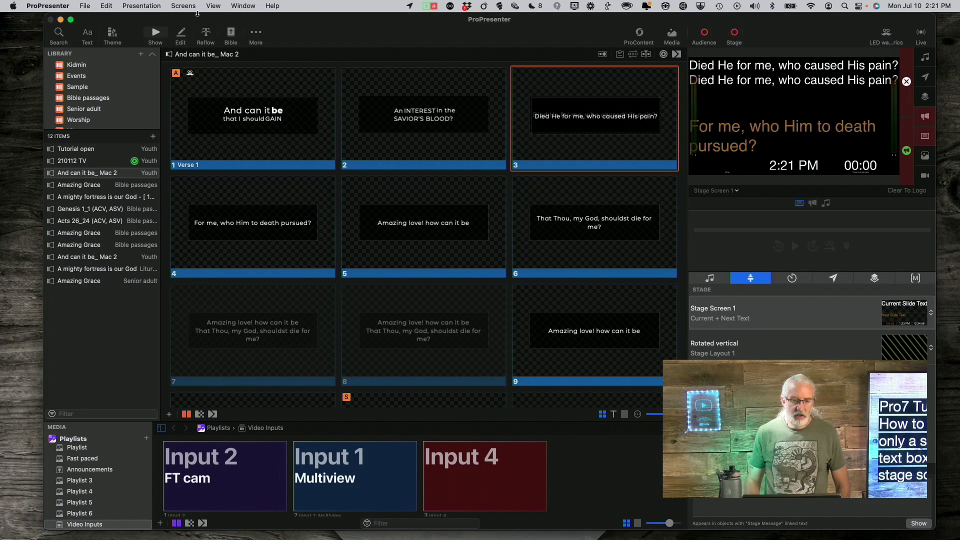
Add a new Current + Next Text stage layout in the stage layout editor
left_click(183, 6)
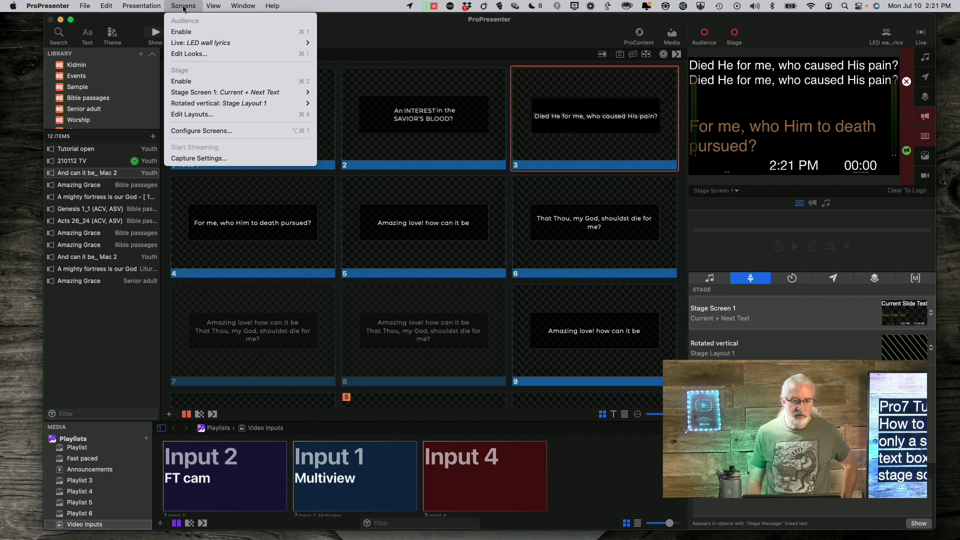
left_click(189, 114)
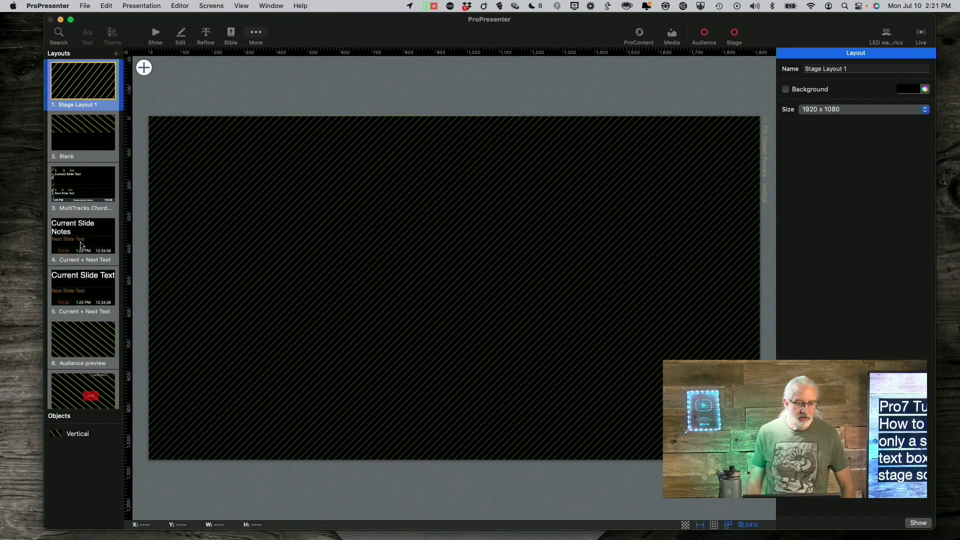
left_click(78, 278)
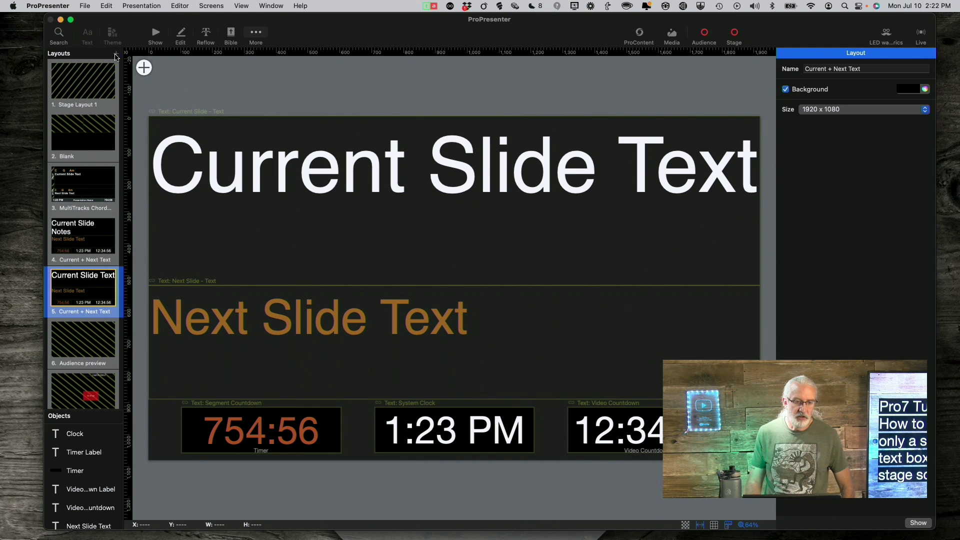
left_click(115, 55)
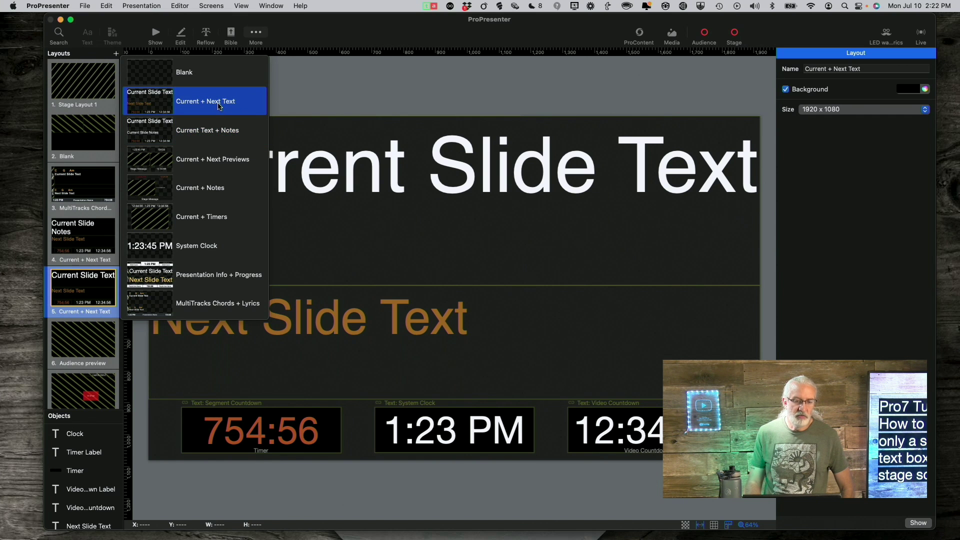
left_click(218, 102)
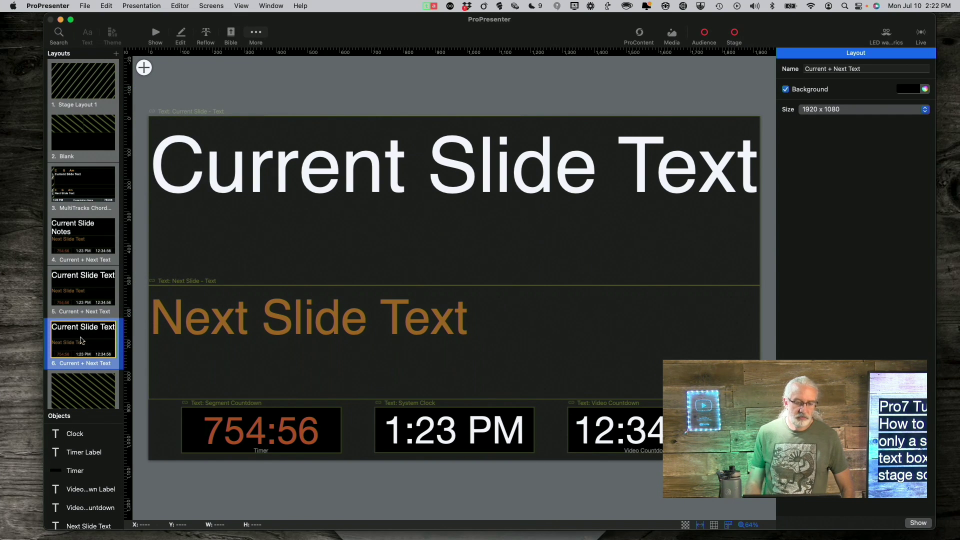
Link the new layout's current-slide box to Match Element Name 'Text', then return to Show
left_click(439, 175)
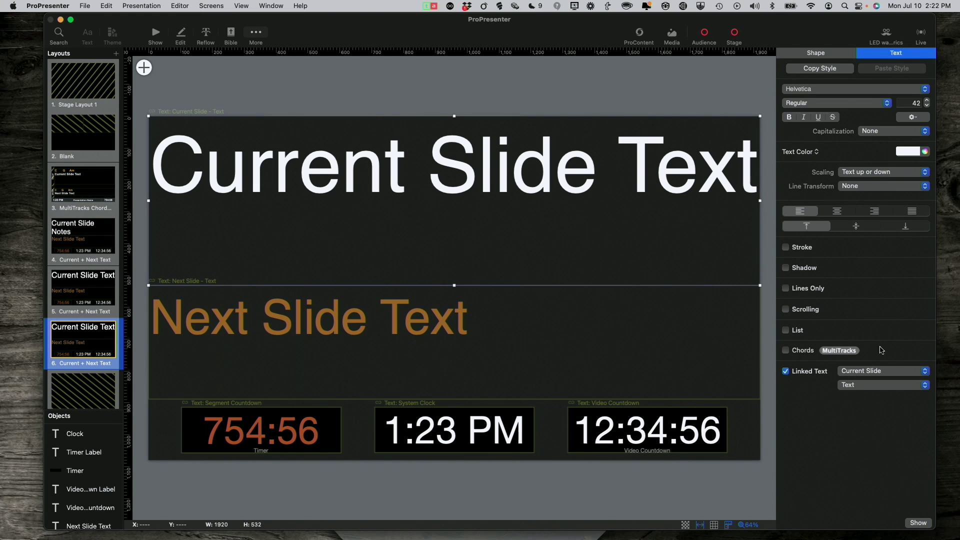
left_click(885, 372)
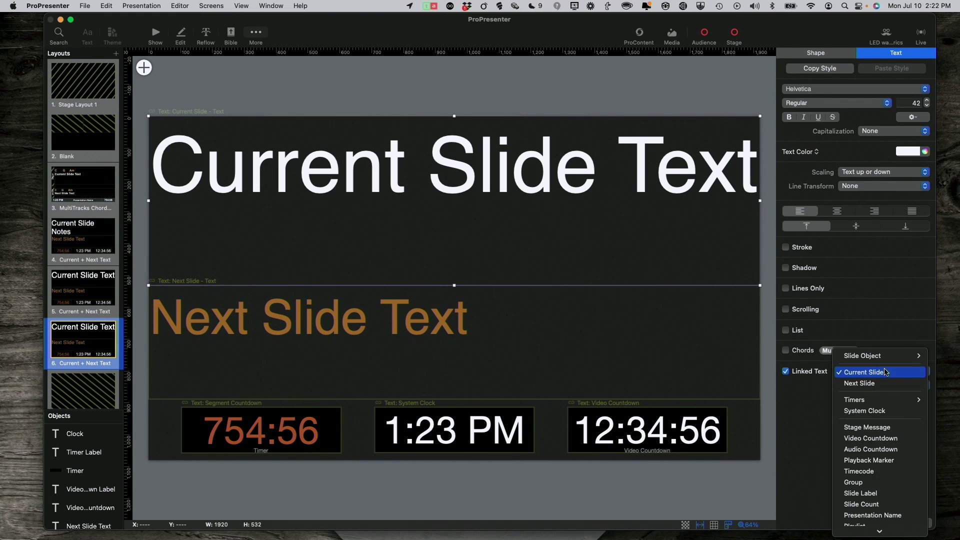
left_click(885, 371)
left_click(886, 387)
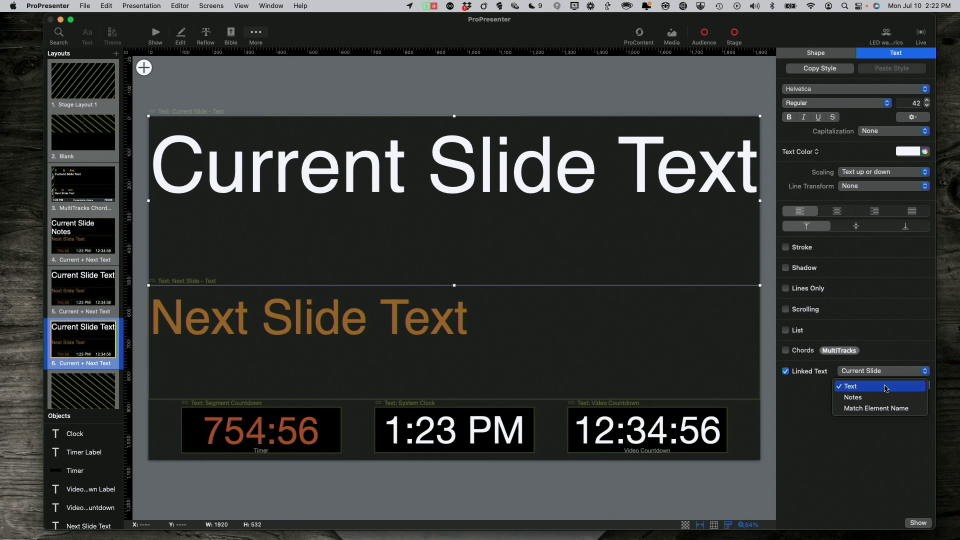
left_click(886, 409)
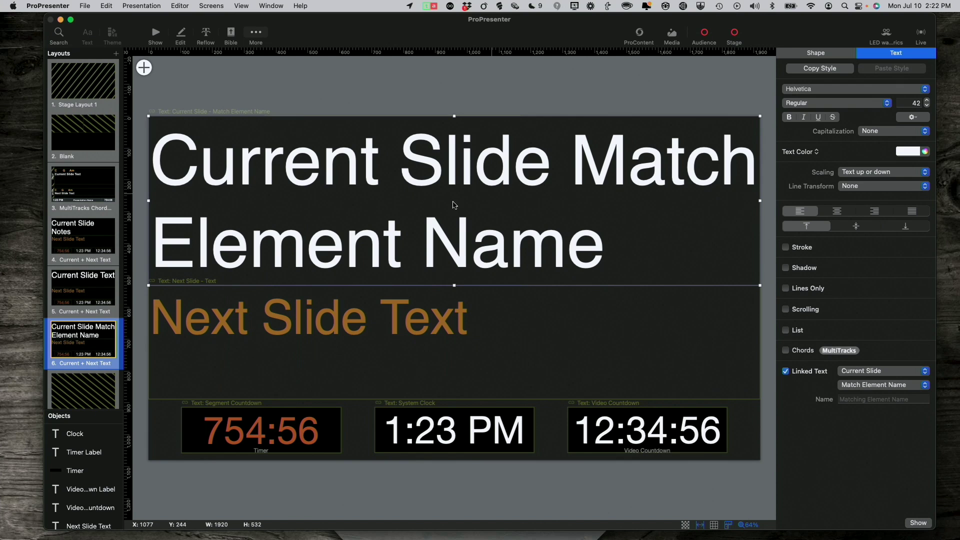
left_click(865, 401)
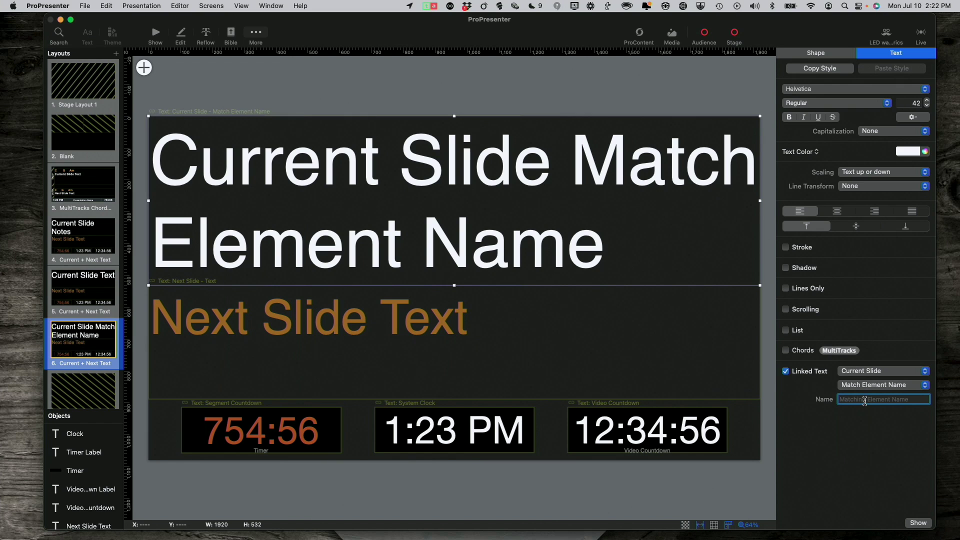
type("Text")
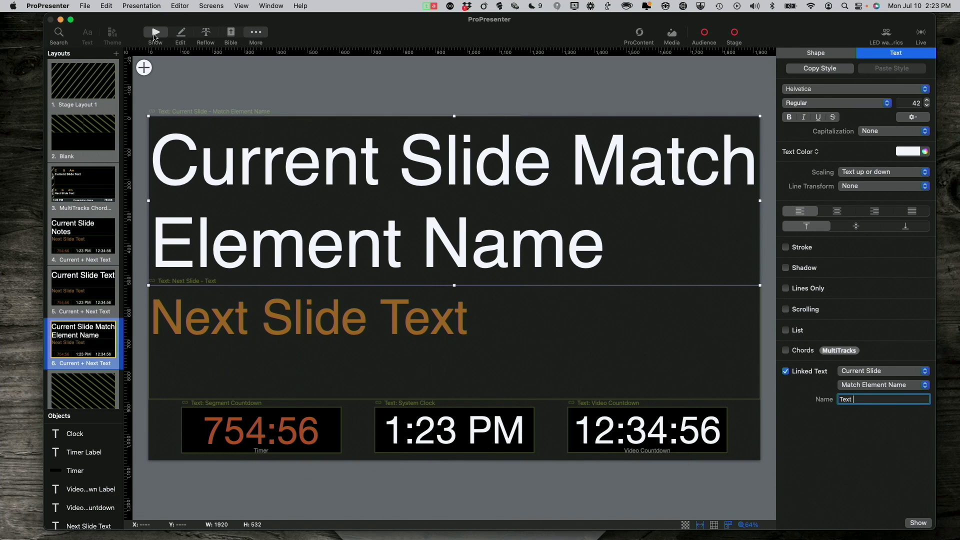
left_click(155, 35)
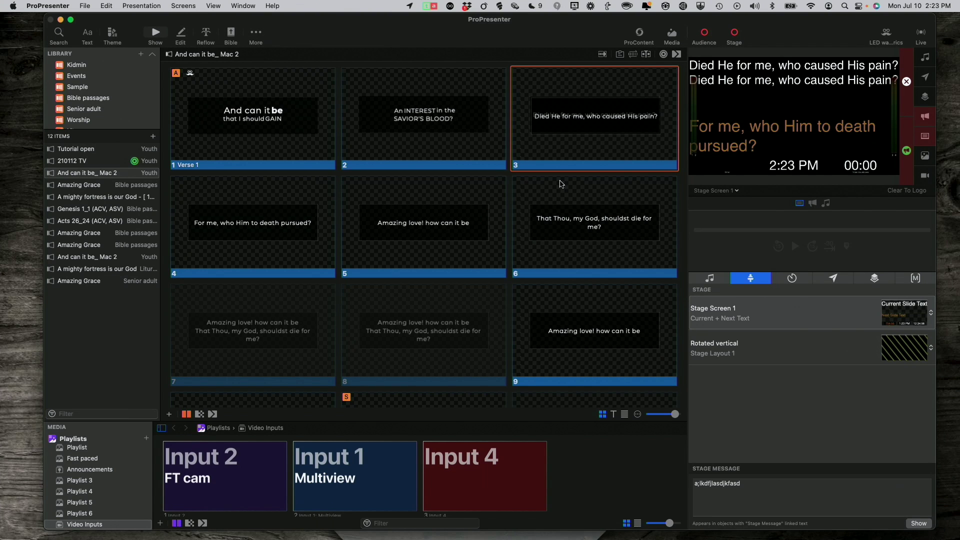
Put Stage Screen 1 on the Match Element Name layout, test slides 2 and 3, then edit slide 3
left_click(932, 314)
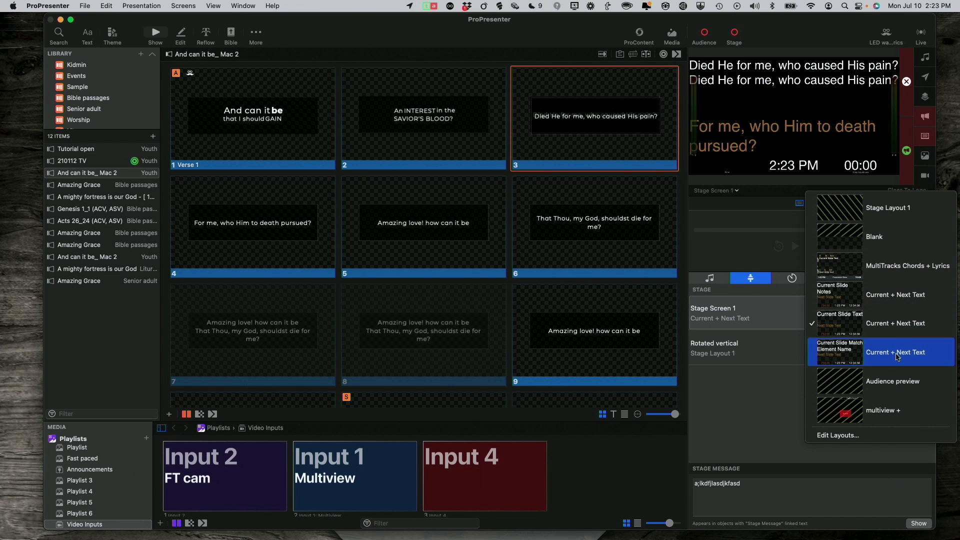
left_click(880, 354)
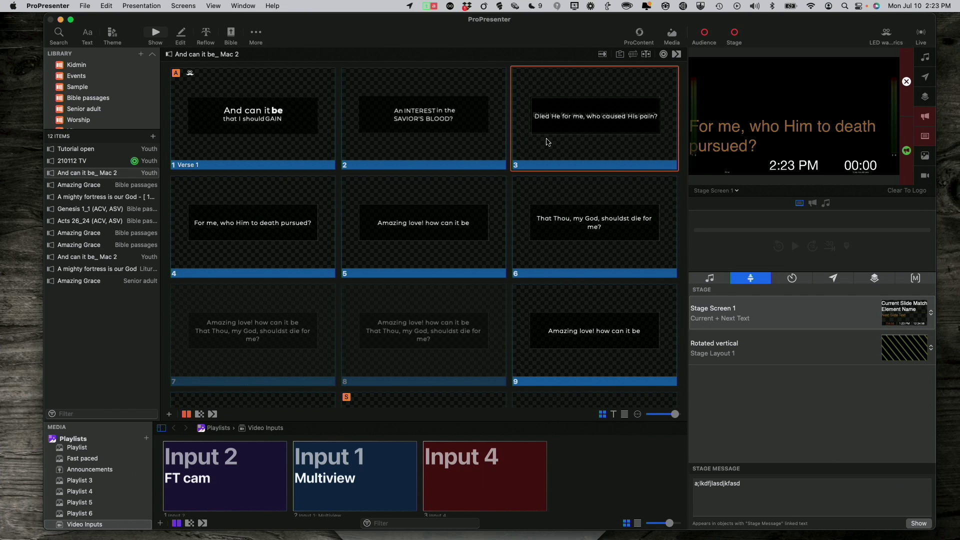
left_click(441, 144)
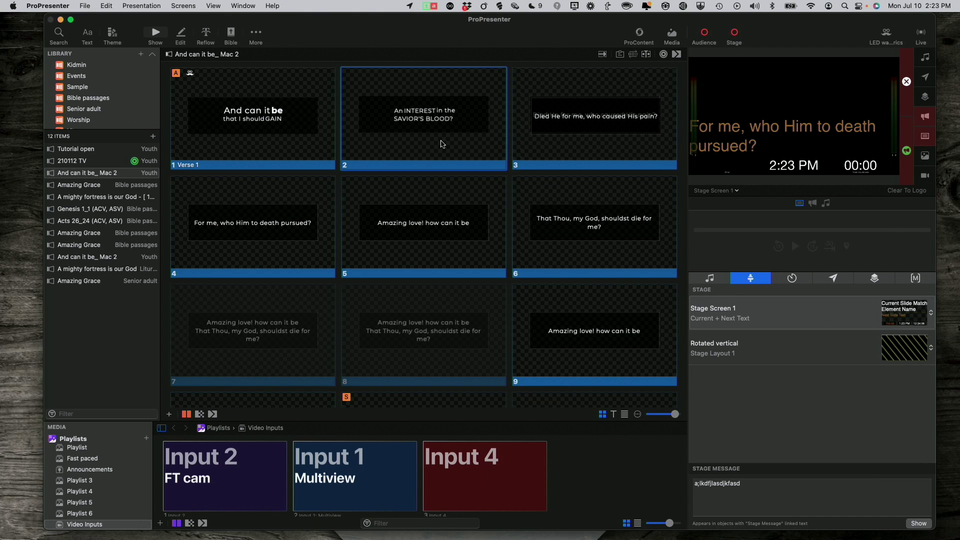
left_click(560, 142)
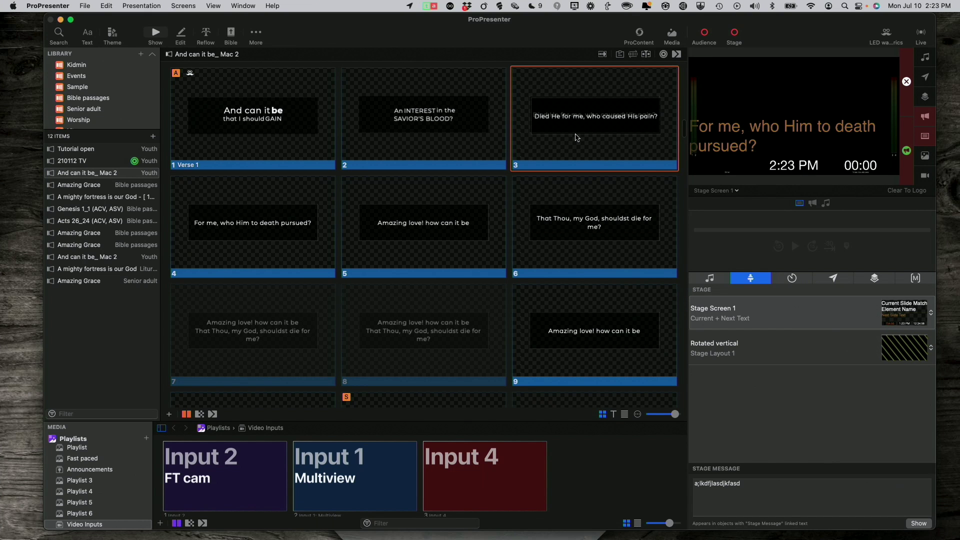
right_click(576, 138)
left_click(591, 155)
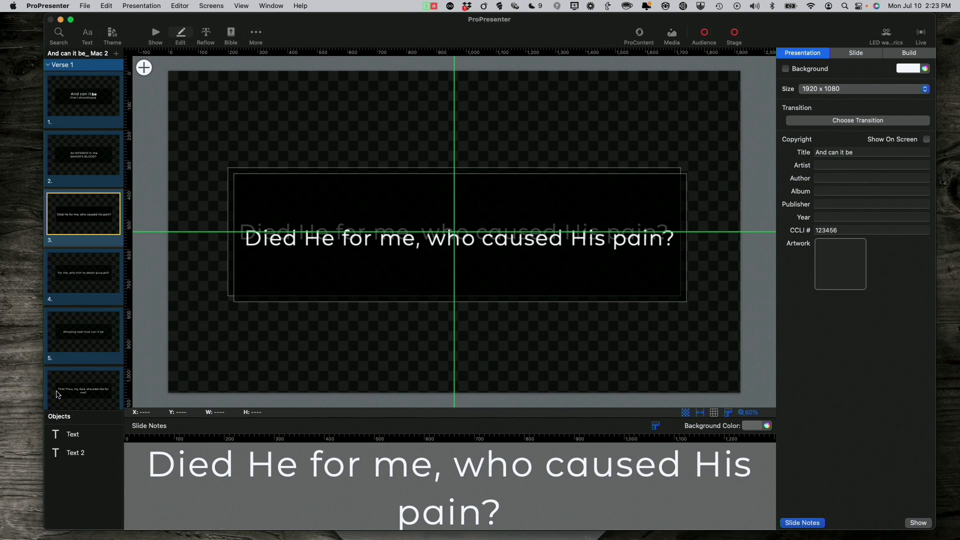
Rename slide 3's first text object from 'Text' to 'Text 1'
left_click(66, 435)
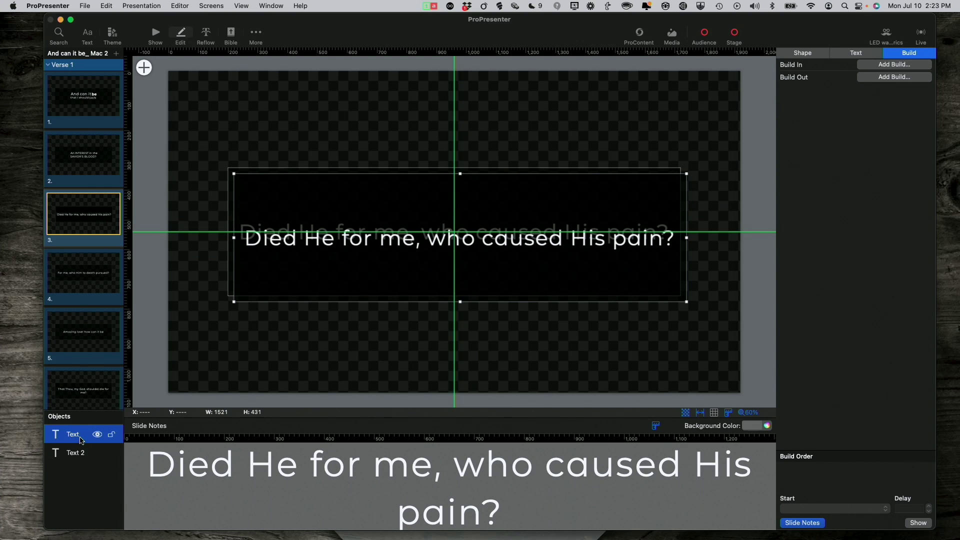
double_click(81, 438)
left_click(84, 436)
left_click(84, 487)
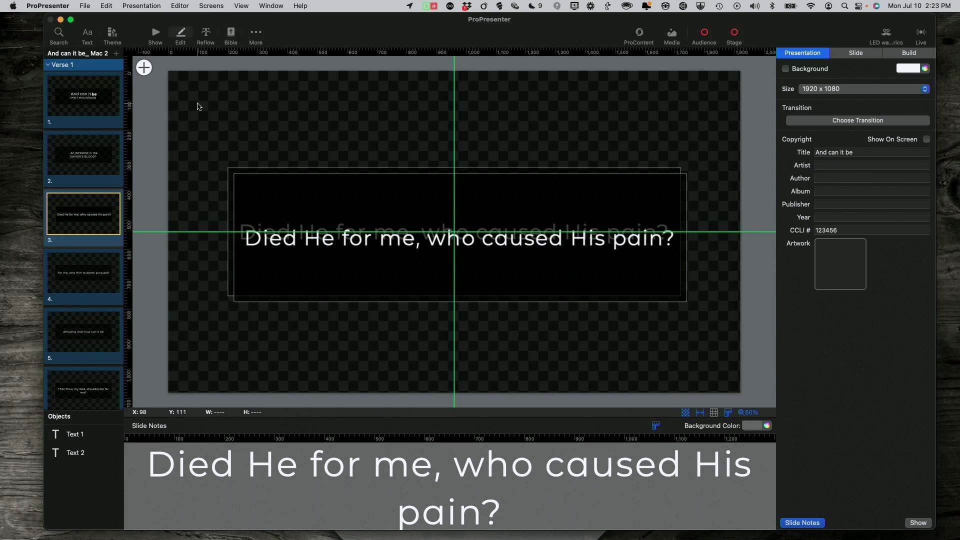
Set layout 6's current-slide box to match element name 'Text 1', then return to Show
left_click(212, 5)
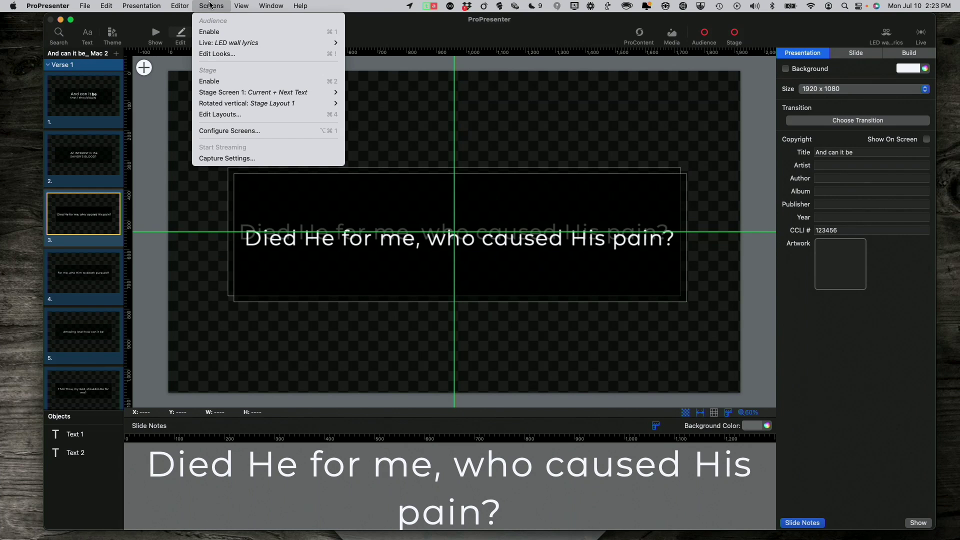
left_click(252, 120)
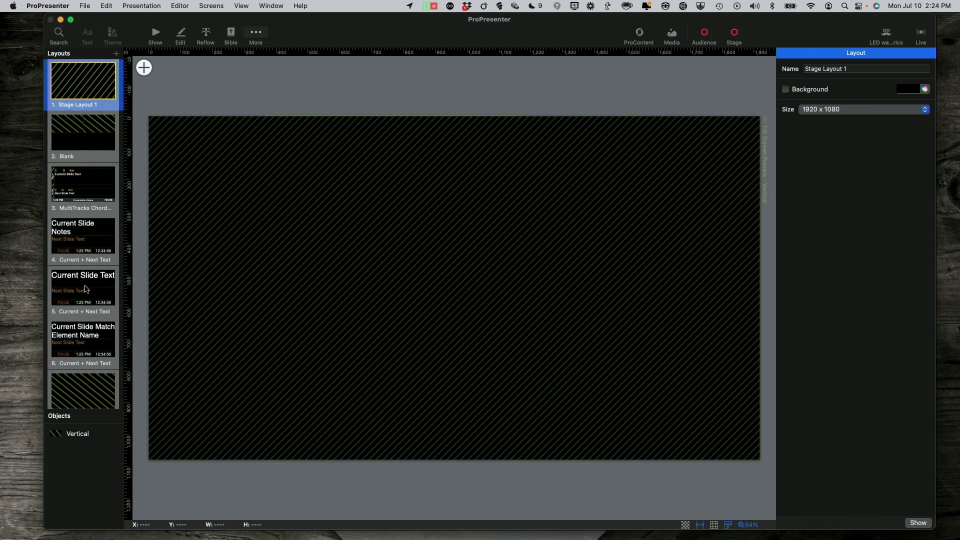
left_click(83, 339)
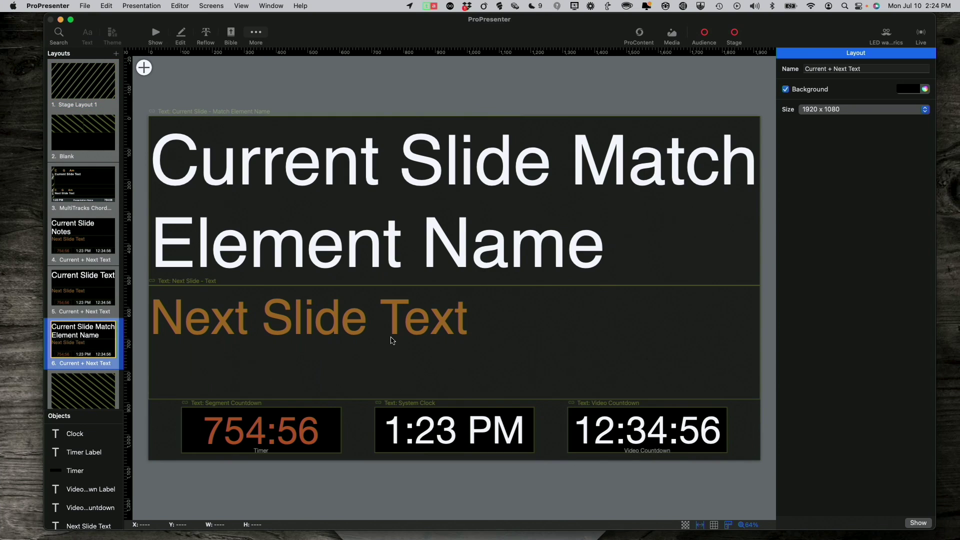
left_click(442, 192)
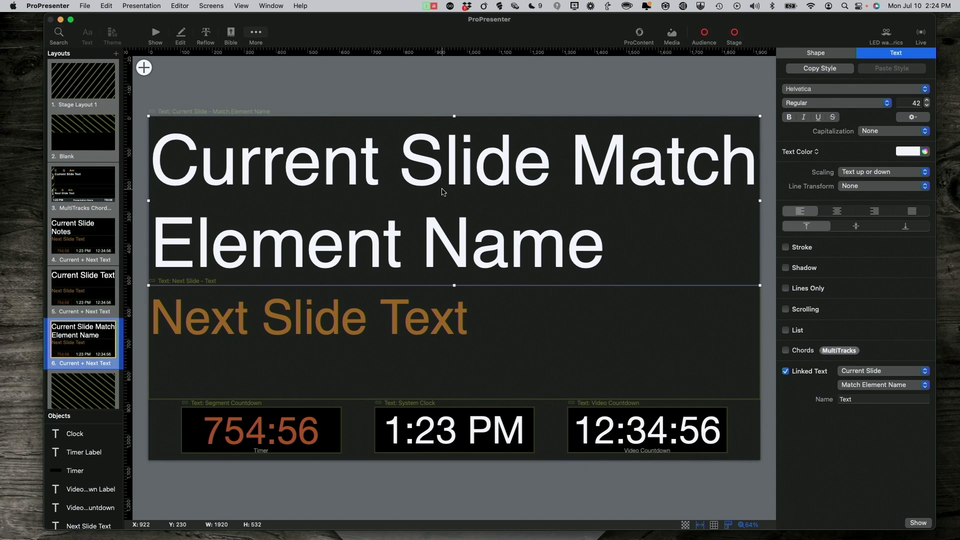
left_click(868, 400)
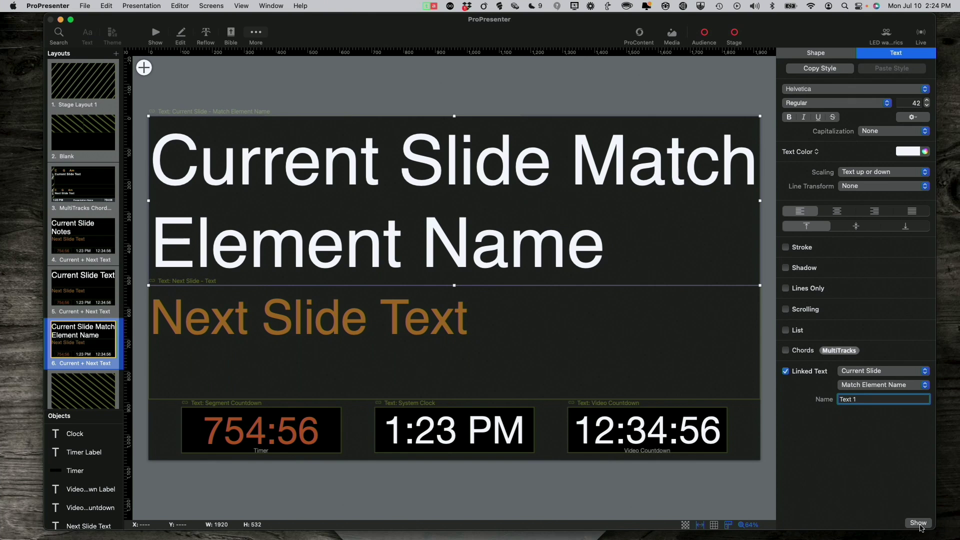
left_click(919, 523)
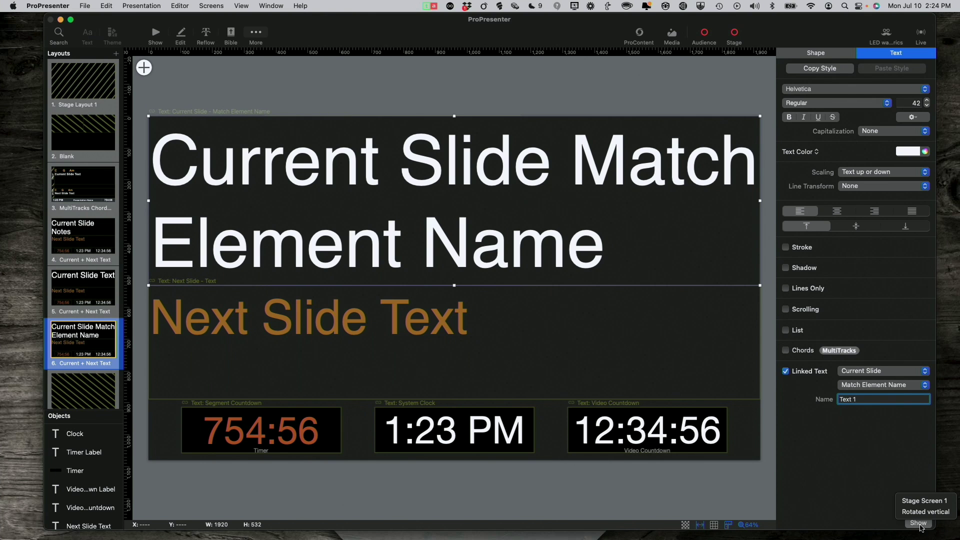
left_click(872, 503)
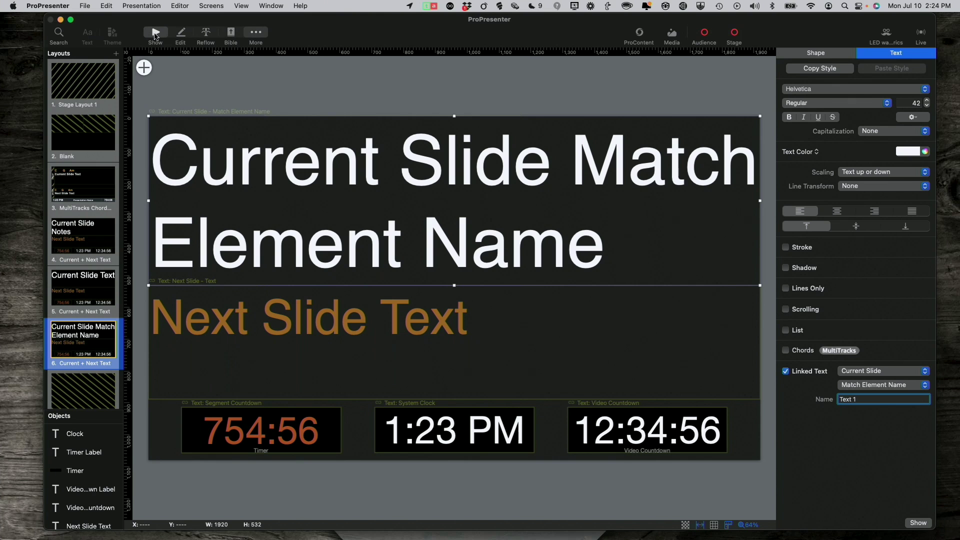
left_click(155, 34)
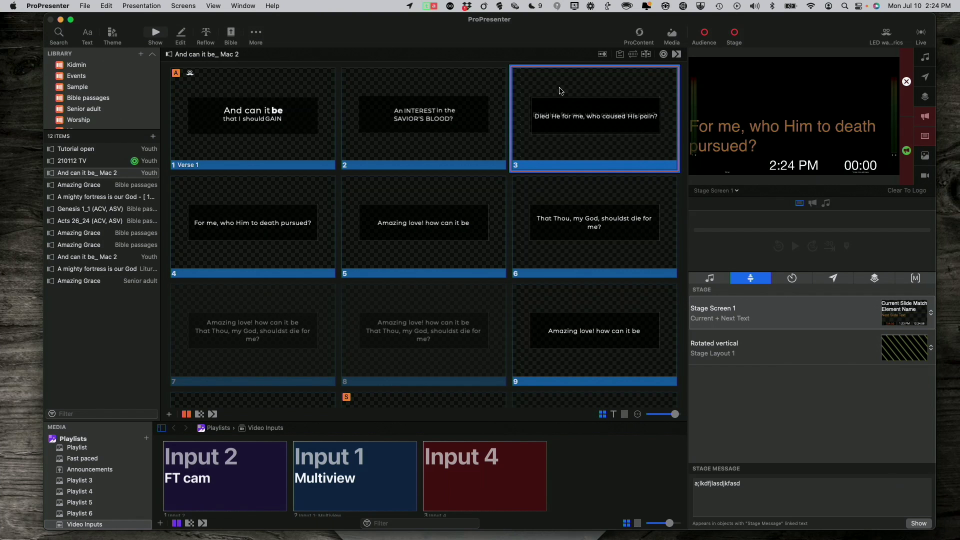
Make slide 3 live so the stage shows 'Died He for me, who caused His pain?', then bring up its options
left_click(591, 102)
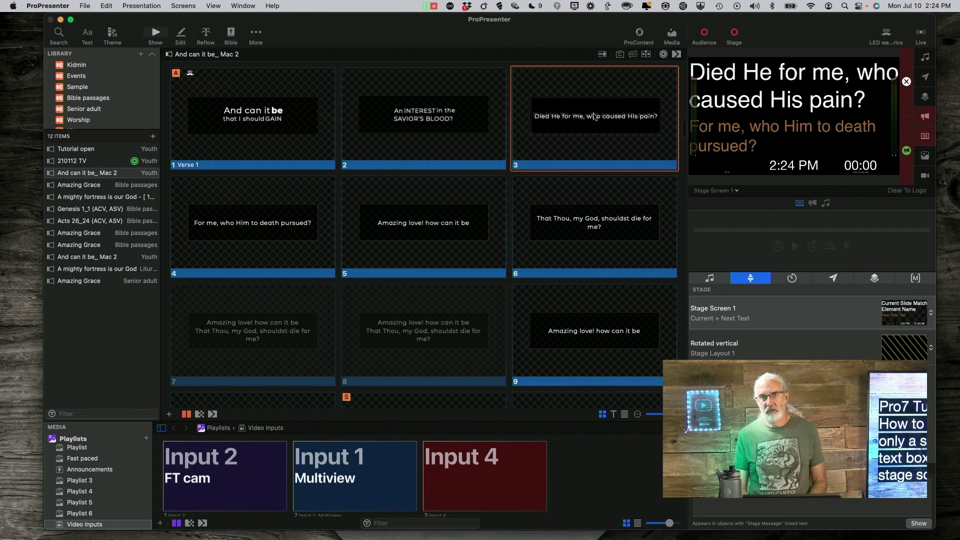
right_click(597, 144)
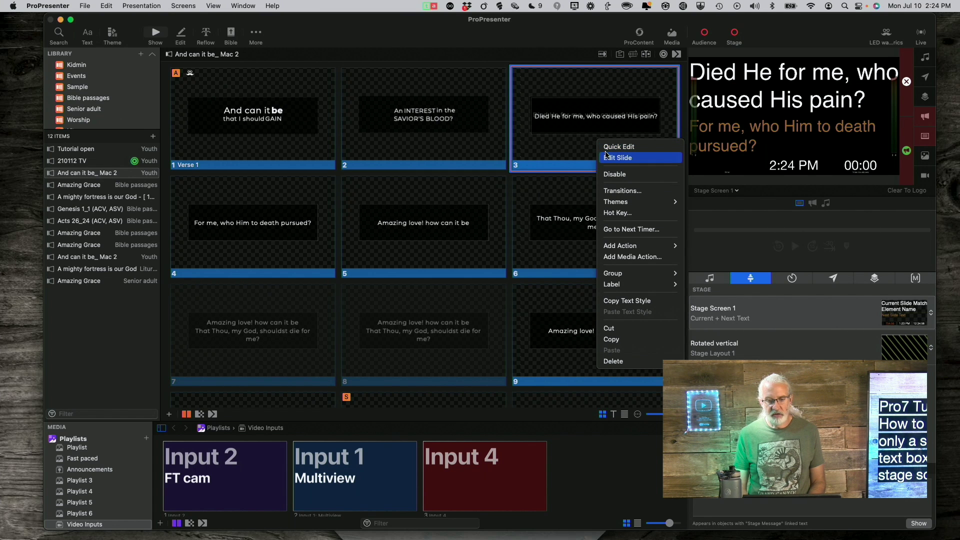
Edit slide 3 and move its Text 2 box below the Text 1 box
left_click(608, 158)
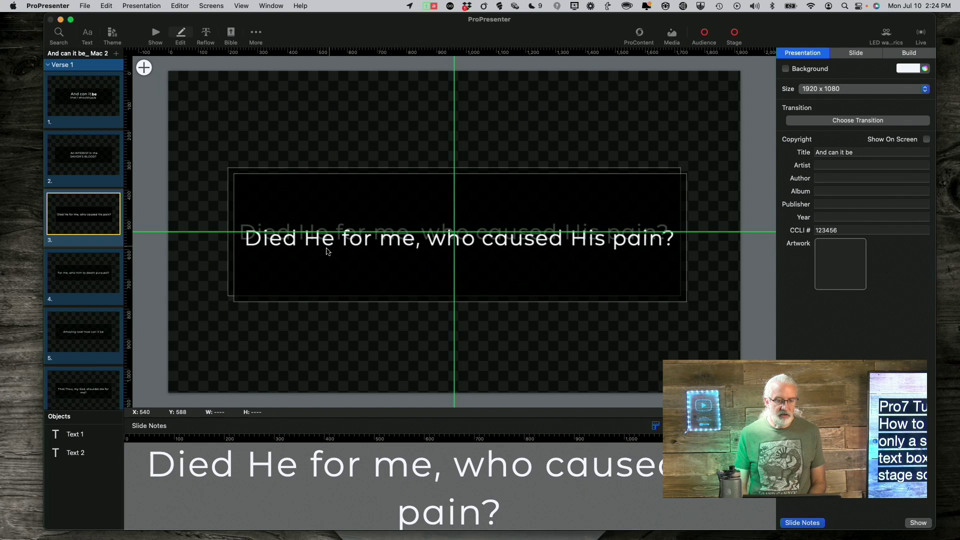
left_click(75, 434)
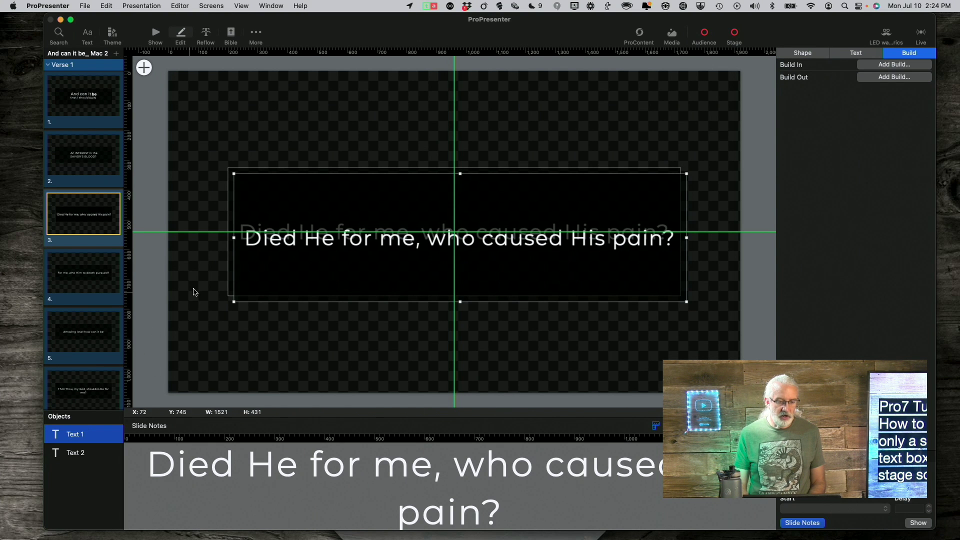
left_click(73, 457)
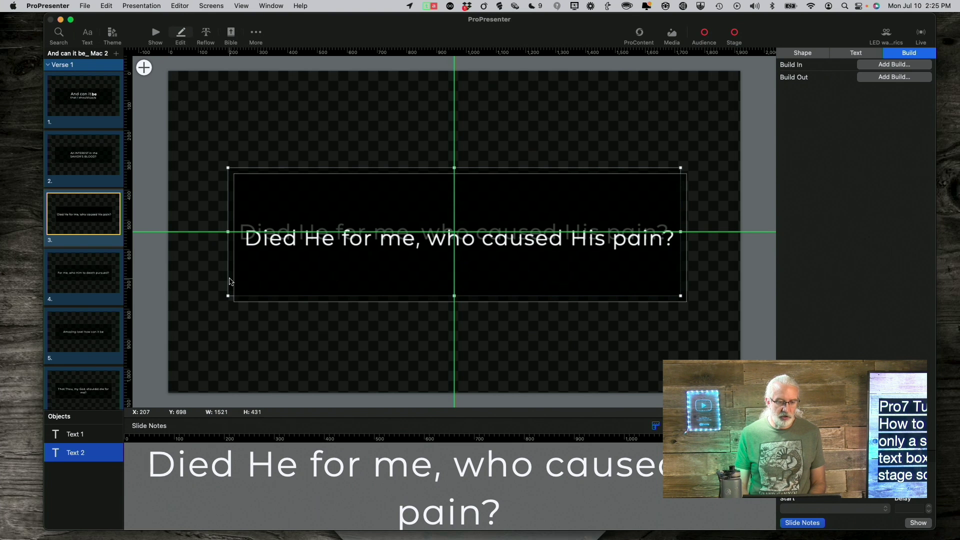
left_click_drag(230, 282, 237, 382)
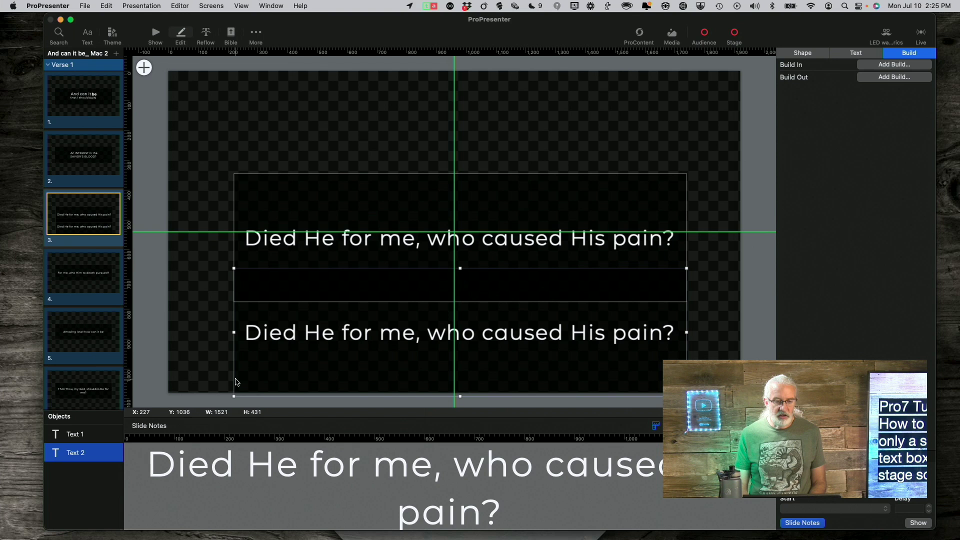
Replace Text 2's contents with 'The Spanish for this slide' and return to the show view
double_click(316, 335)
key("super+a")
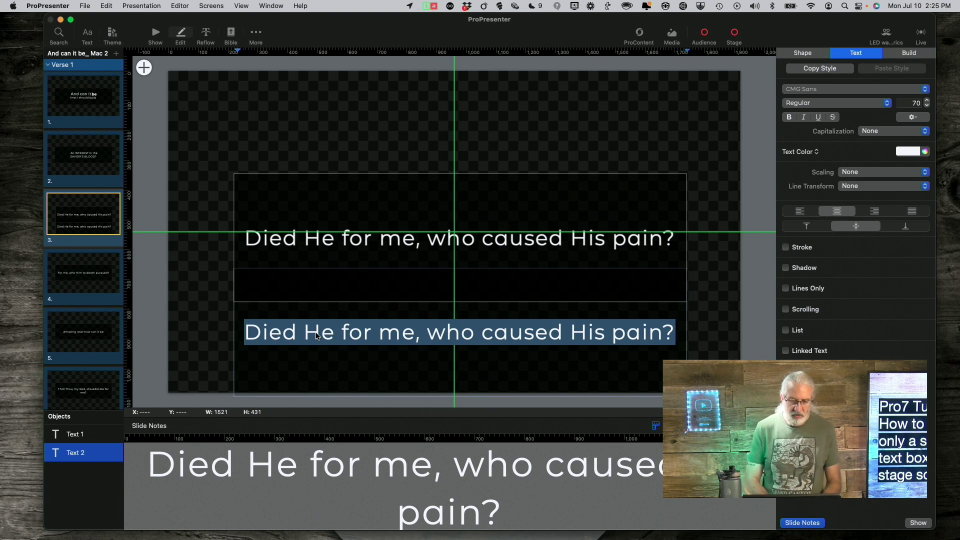
type("The span")
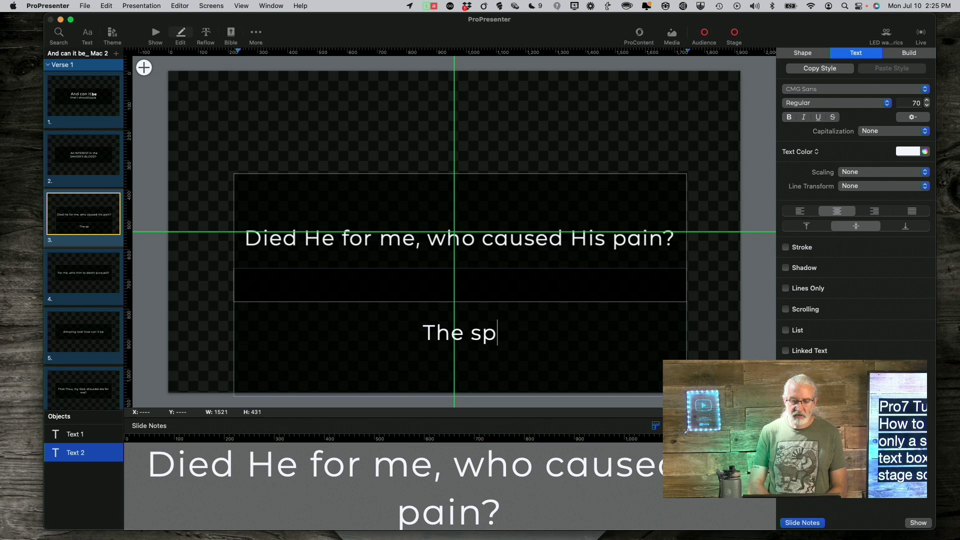
key("BackSpace")
key("BackSpace")
key("BackSpace")
key("BackSpace")
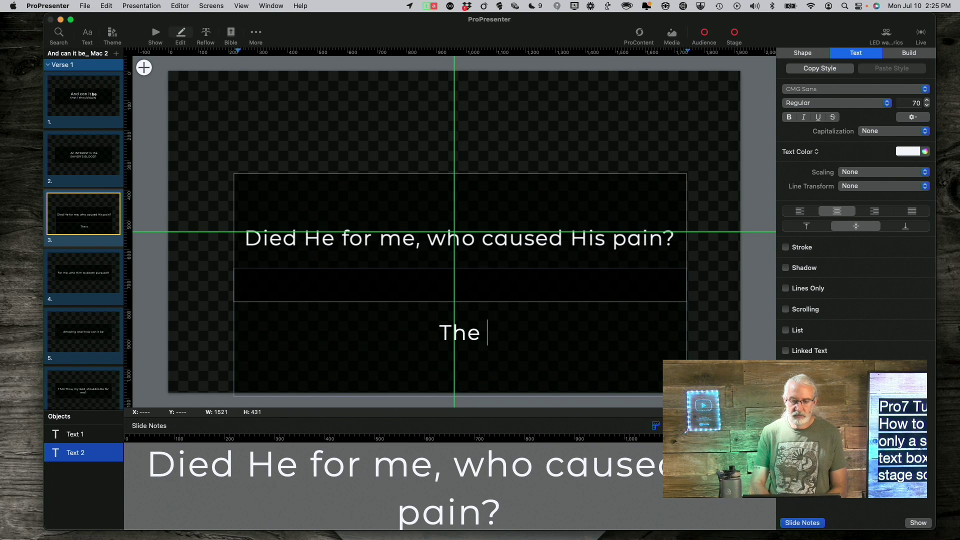
type("Spin")
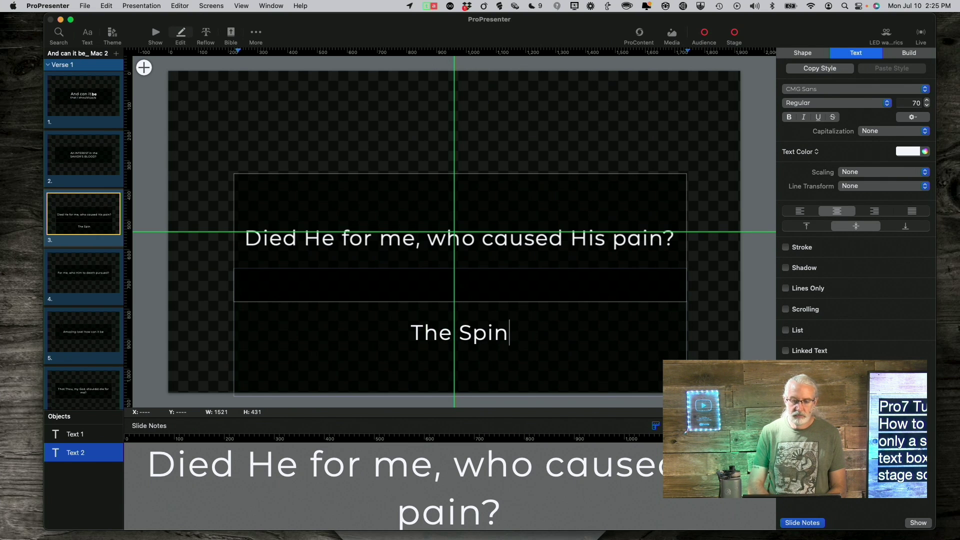
key("BackSpace")
key("BackSpace")
type("anish ")
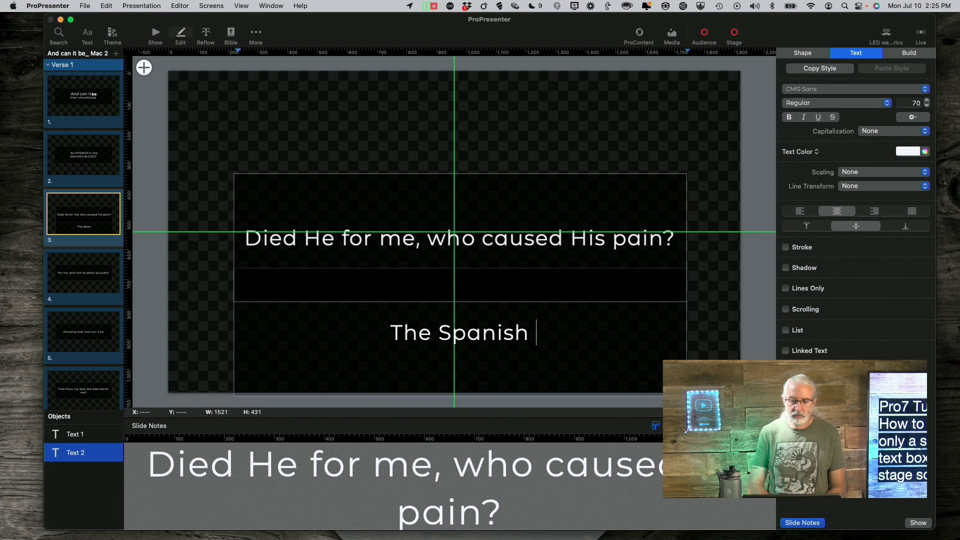
type("for this")
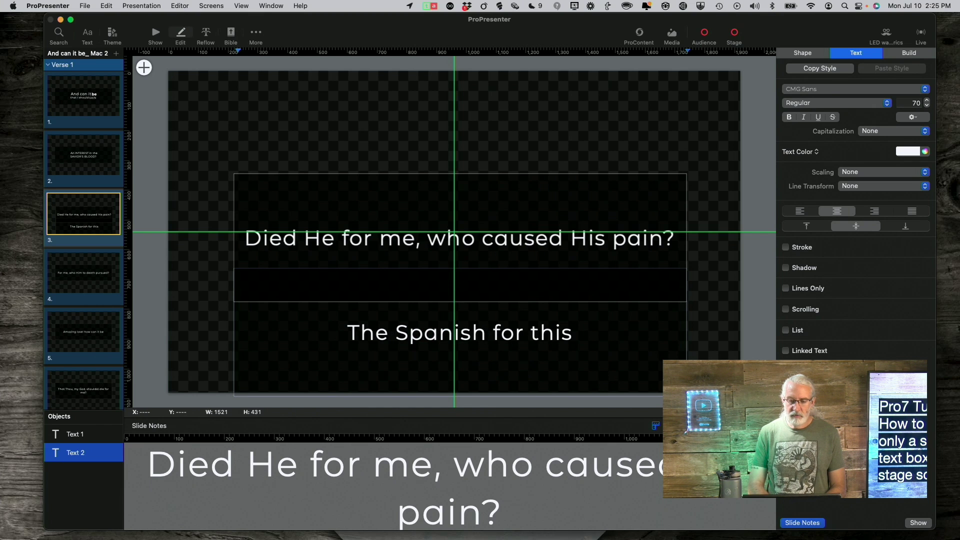
type(" slide")
key("Return")
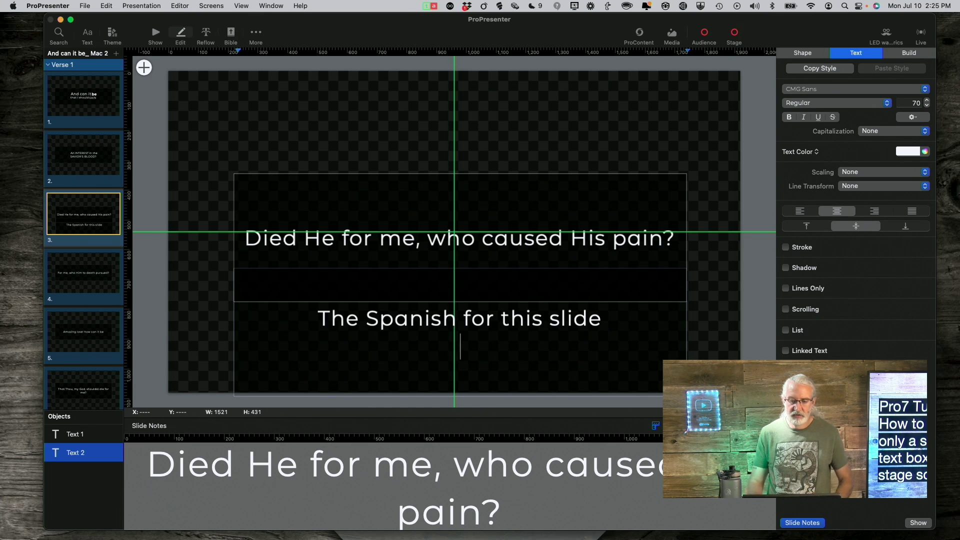
key("BackSpace")
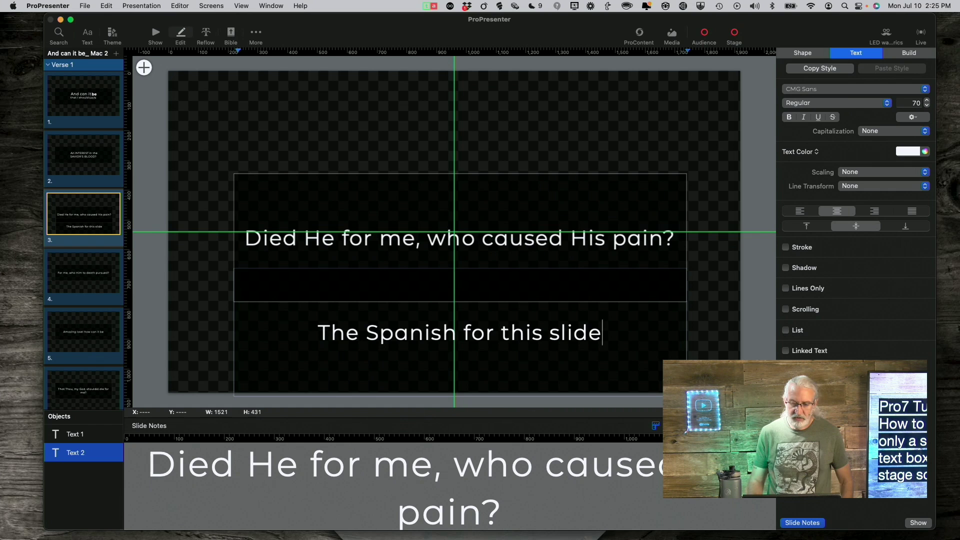
left_click(705, 316)
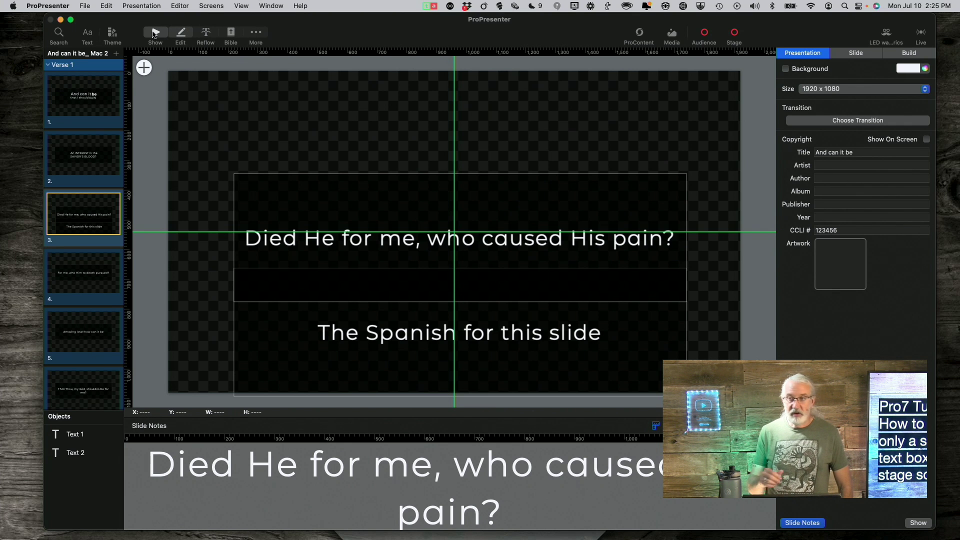
left_click(154, 34)
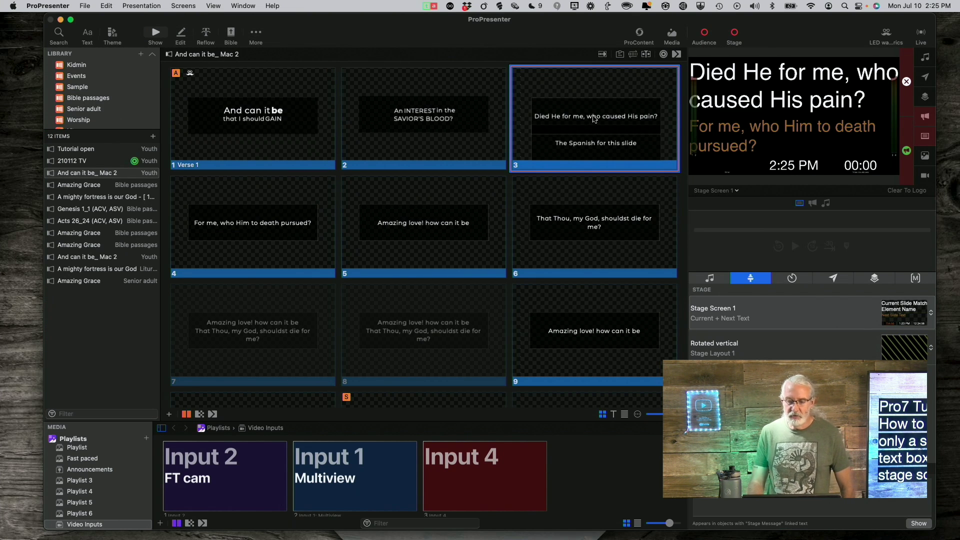
Give Stage Screen 1 the Current Slide Text layout and retrigger slide 3 to refresh the stage
left_click(929, 314)
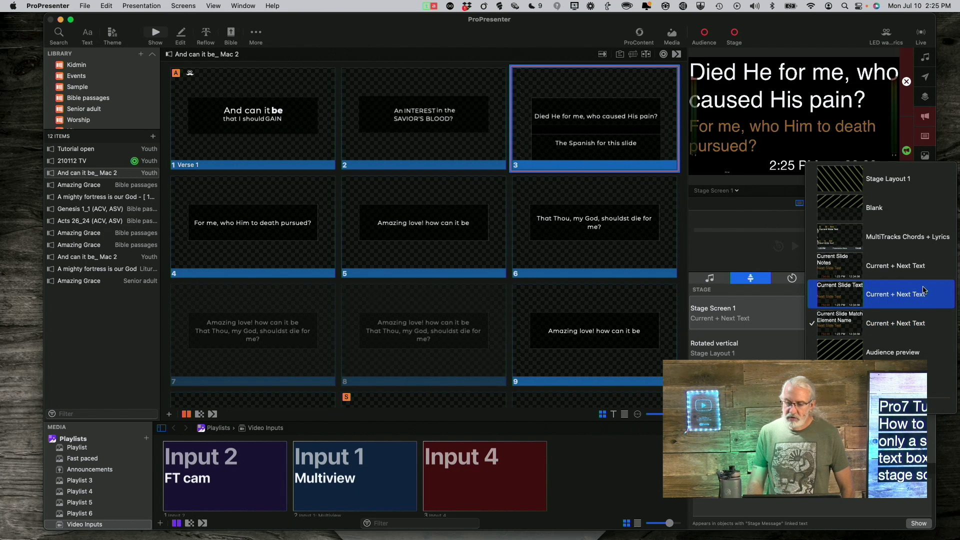
left_click(923, 290)
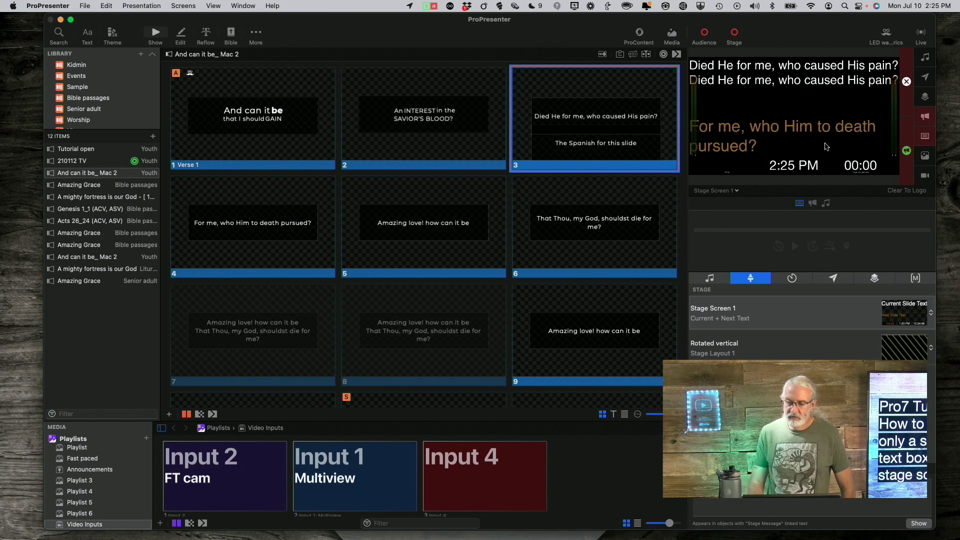
left_click(430, 111)
left_click(634, 126)
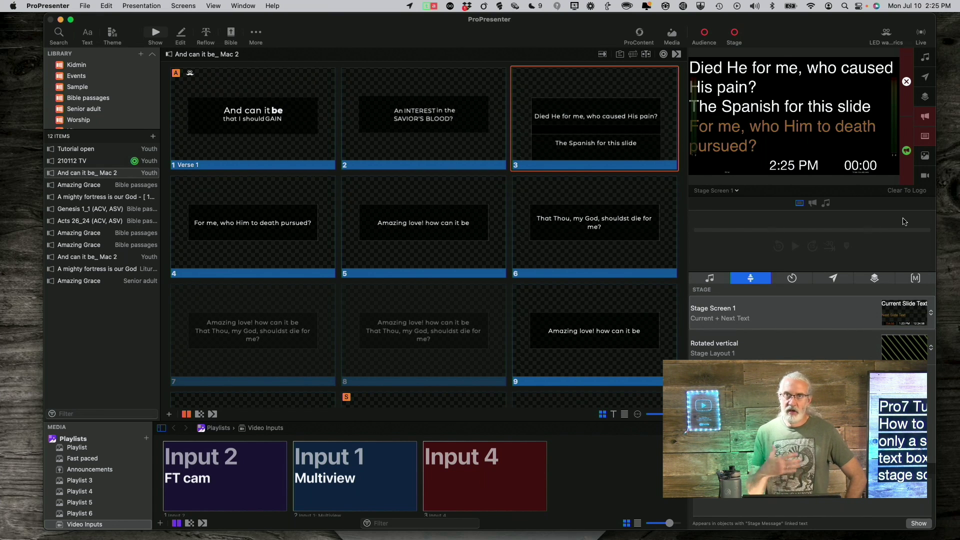
left_click(932, 314)
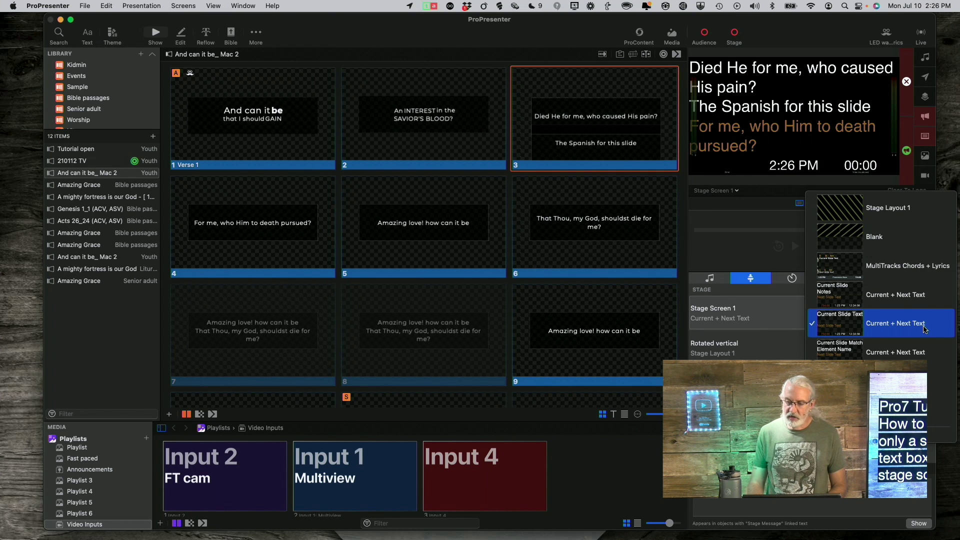
Assign Stage Screen 1 the Current + Next Text layout with Current Slide Match Element Name
left_click(843, 351)
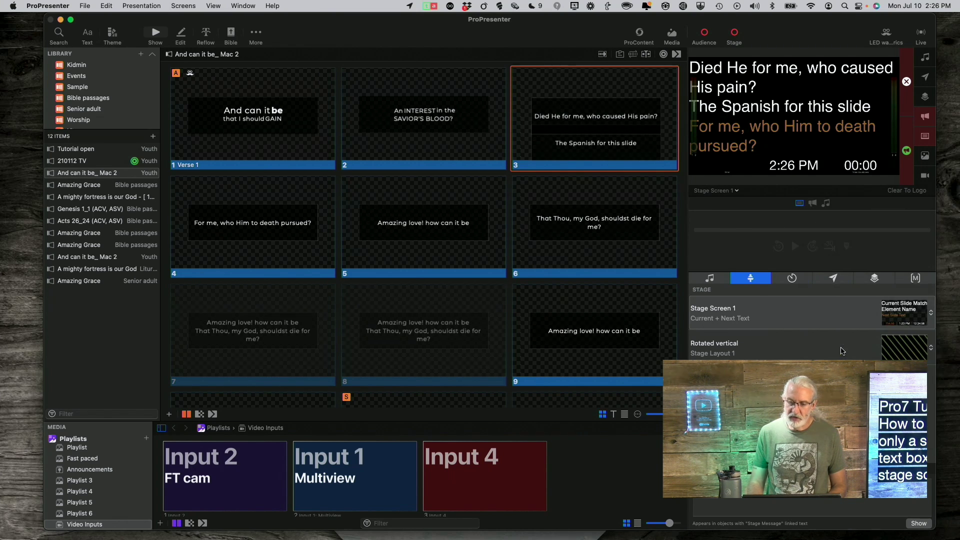